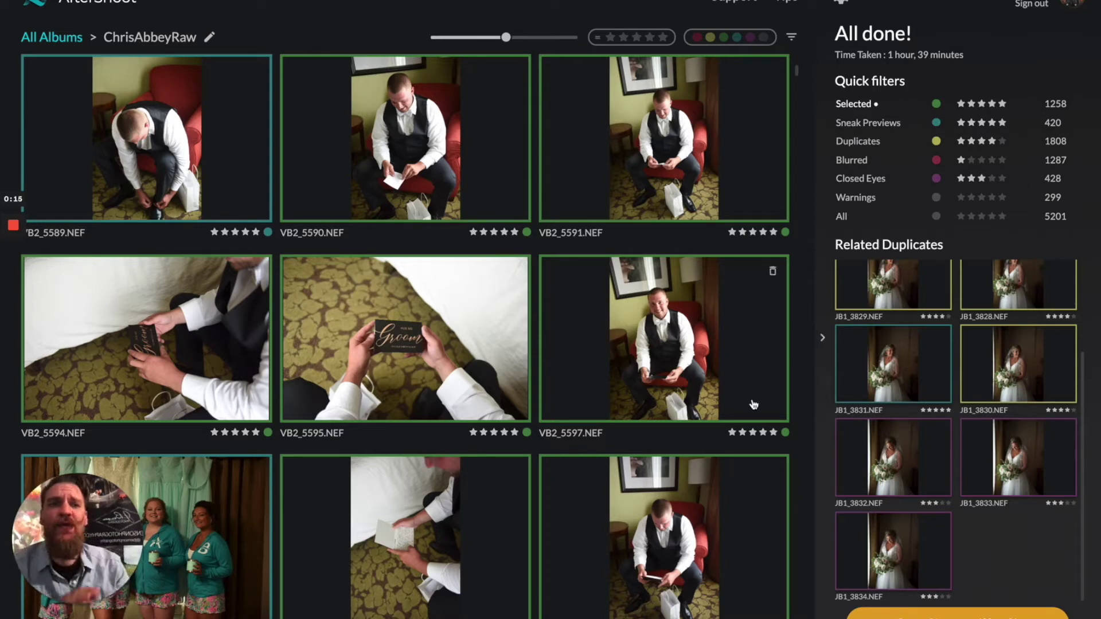
# Scroll the Selected grid, then filter the album to the 428 Closed Eyes photos
pyautogui.scroll(-10, 753, 404)
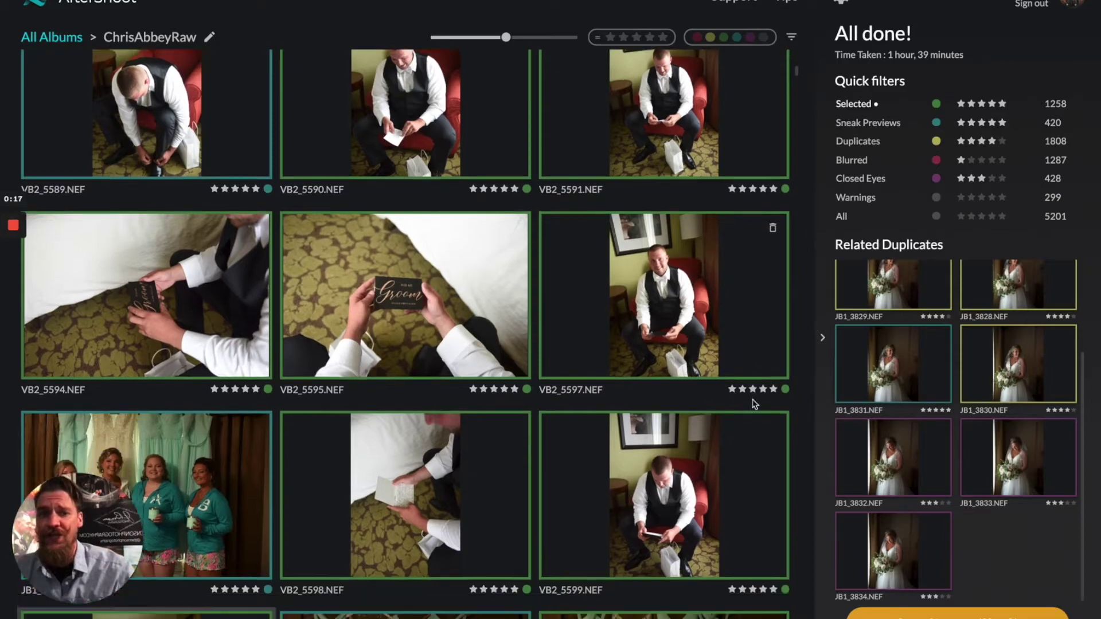
pyautogui.scroll(-10, 753, 404)
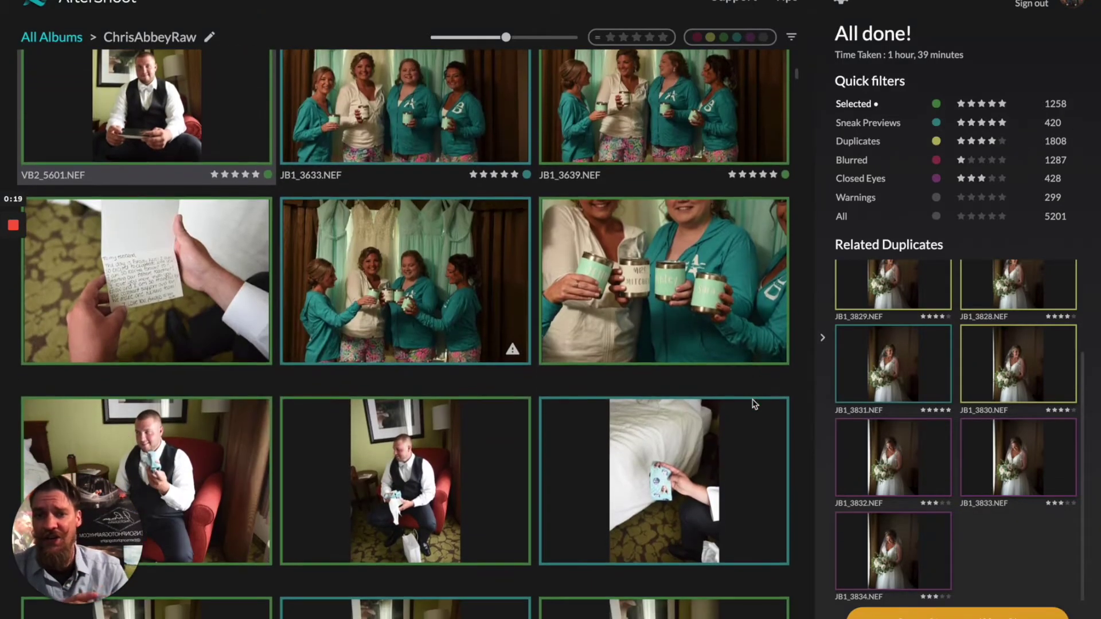
pyautogui.scroll(-8, 753, 404)
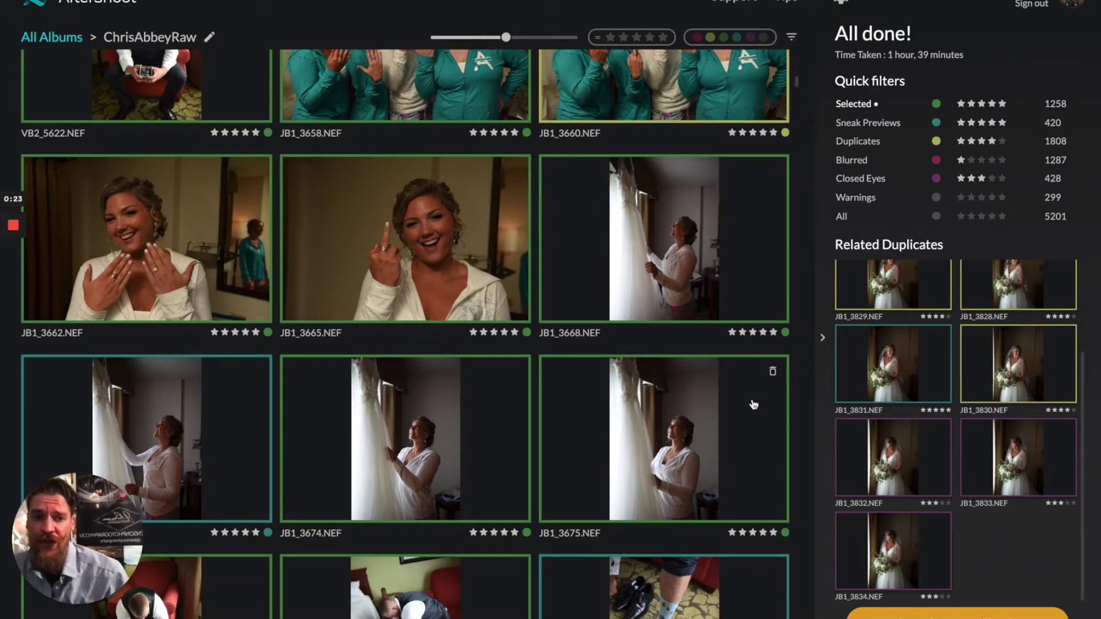
pyautogui.click(860, 179)
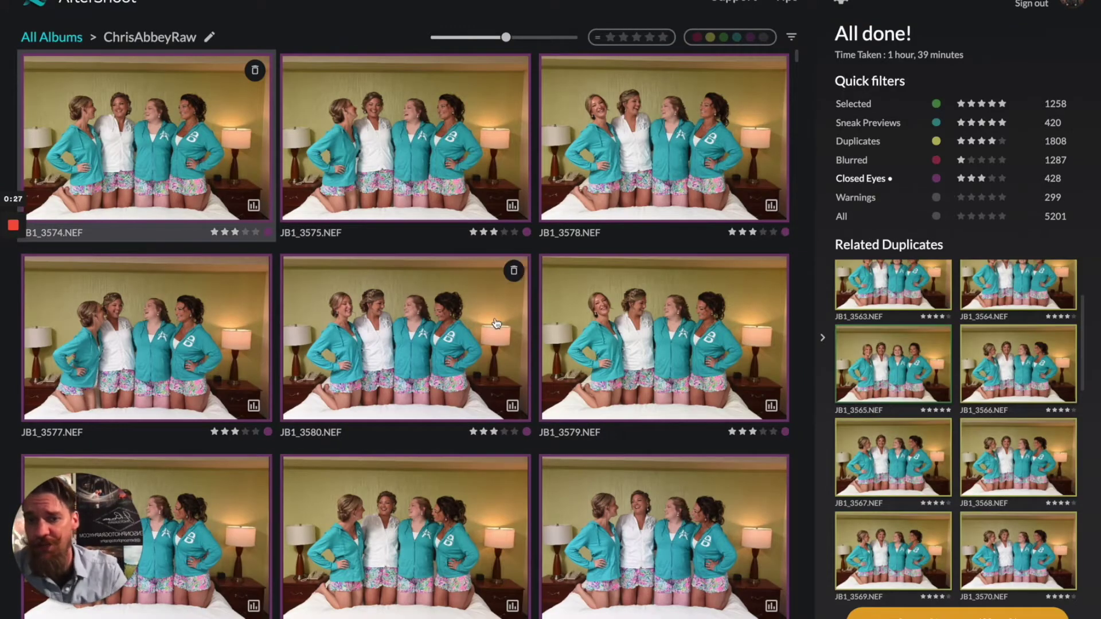
# Rate the bridesmaid photo JB1_3645 five stars and give it a green label
pyautogui.scroll(-5, 494, 317)
pyautogui.scroll(-5, 497, 322)
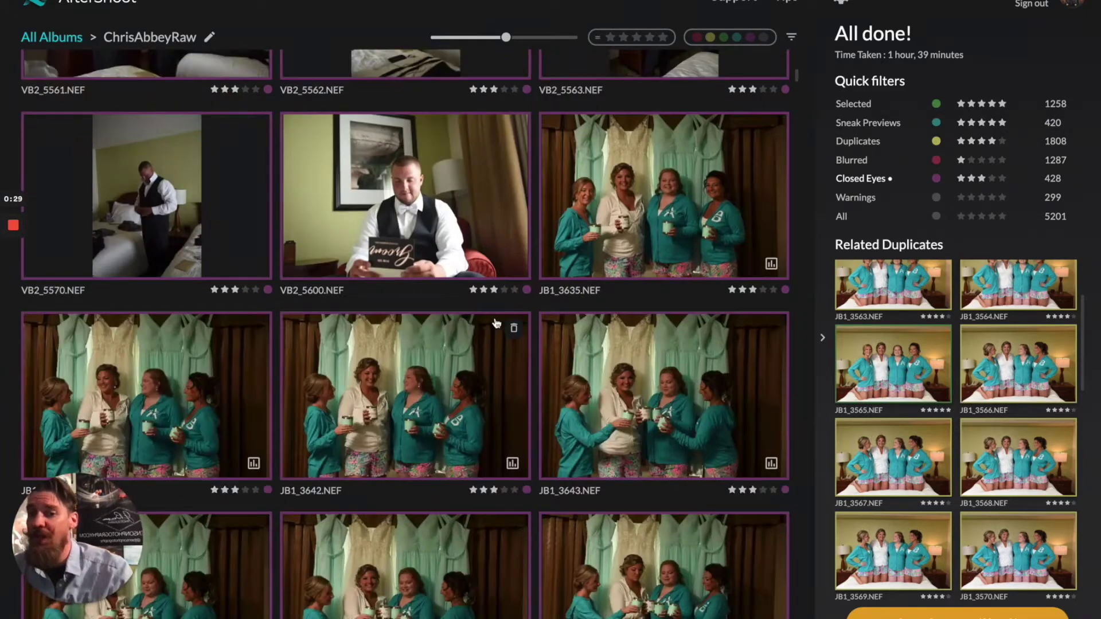
pyautogui.scroll(-3, 496, 322)
pyautogui.scroll(-4, 497, 322)
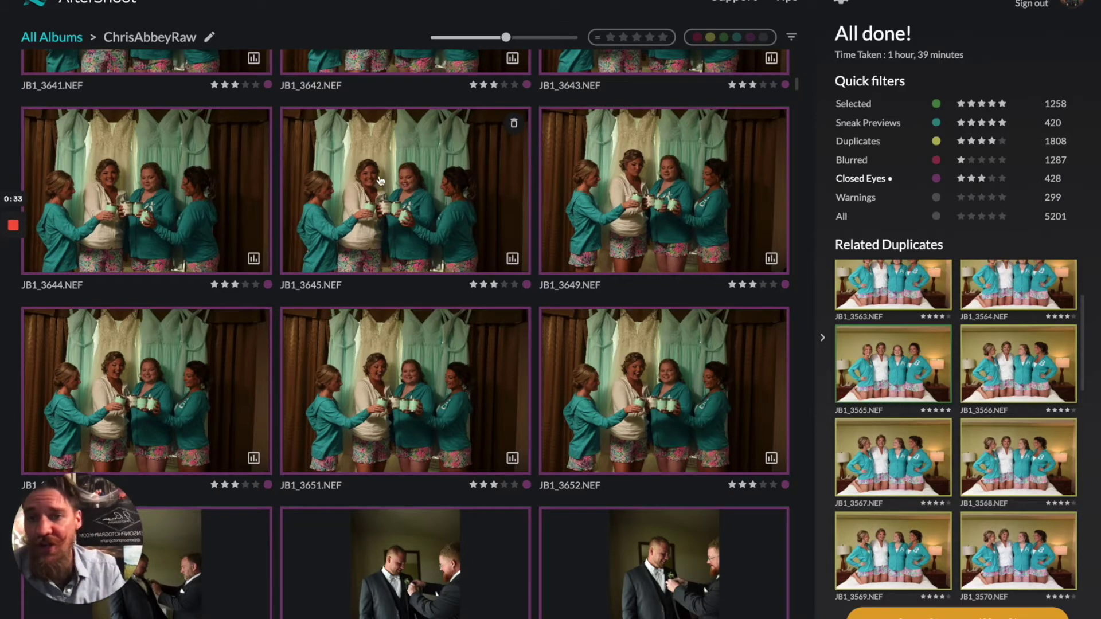
pyautogui.click(396, 188)
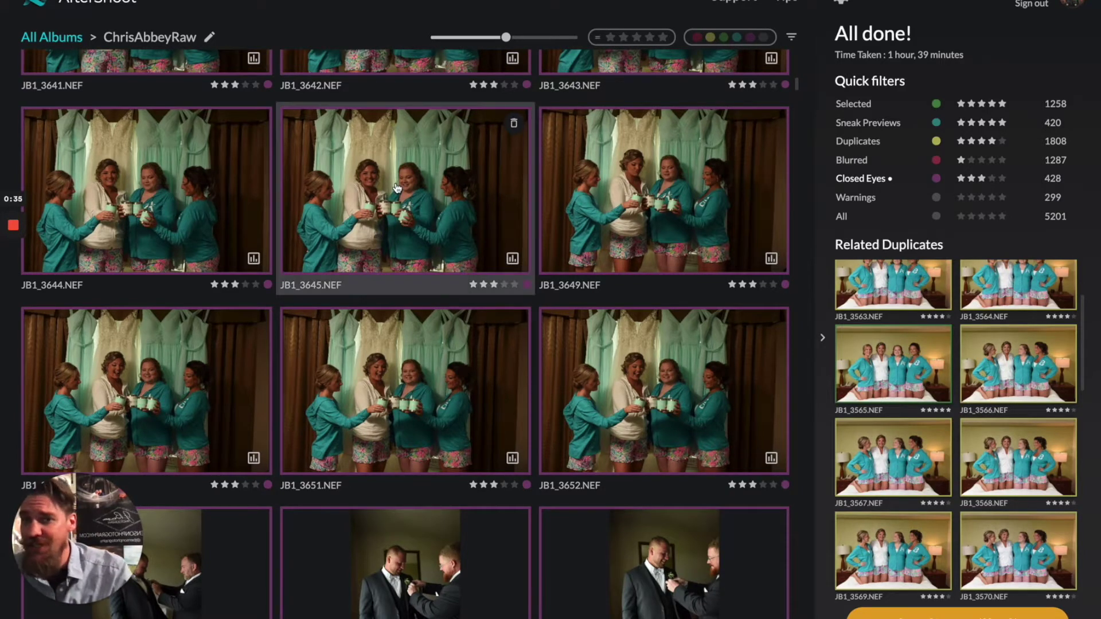
pyautogui.press('5')
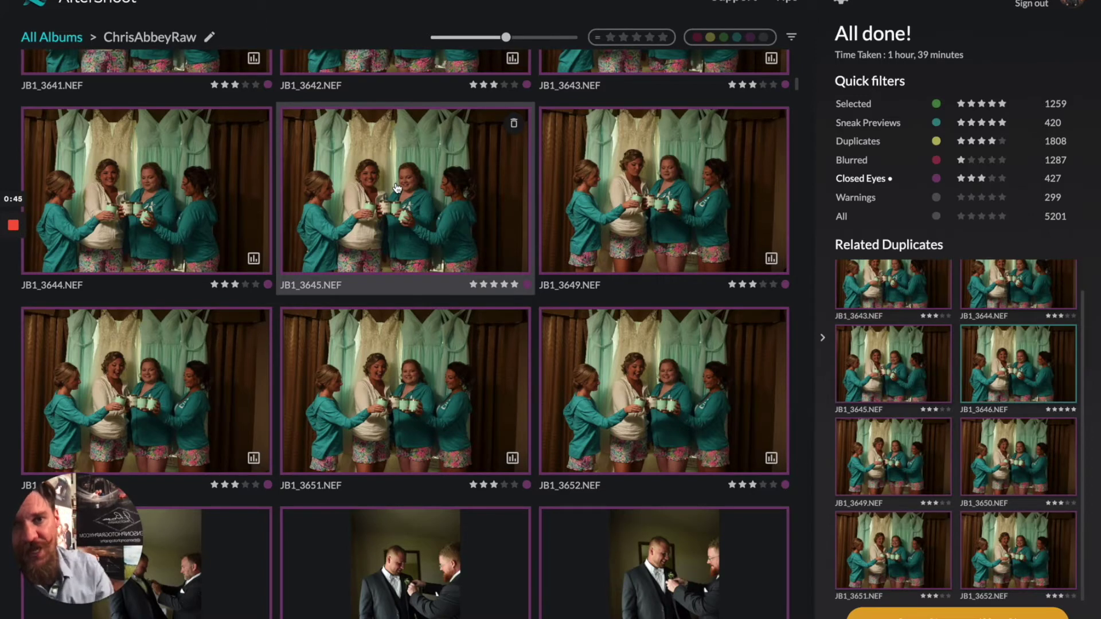
pyautogui.click(527, 285)
pyautogui.click(498, 209)
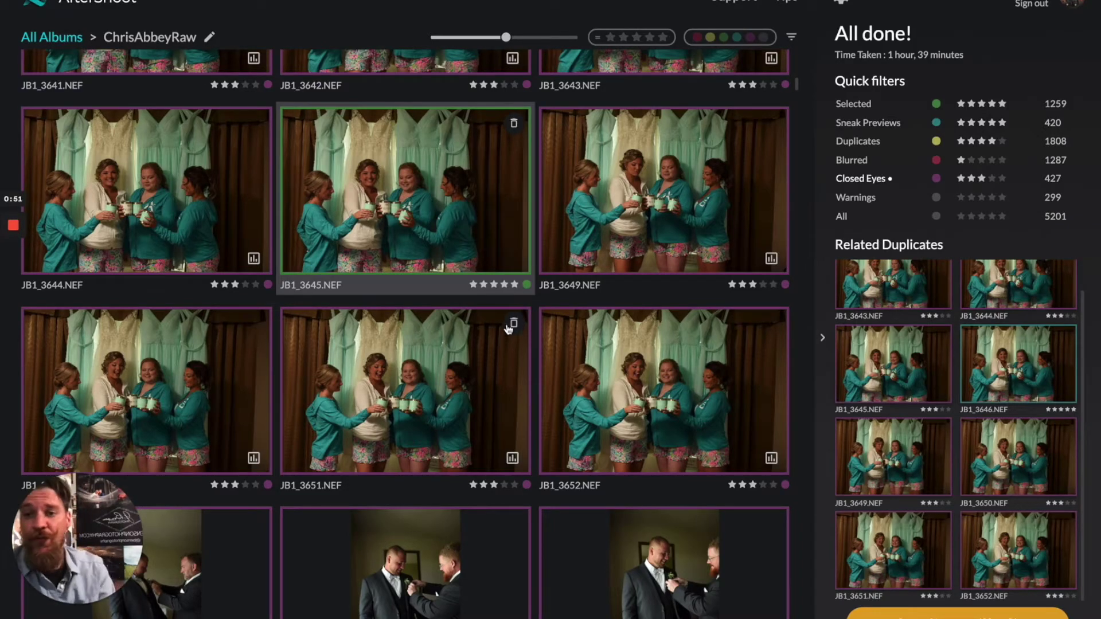
# Give JB1_3832 and JB1_3945 five-star ratings
pyautogui.scroll(-10, 492, 253)
pyautogui.scroll(-15, 492, 253)
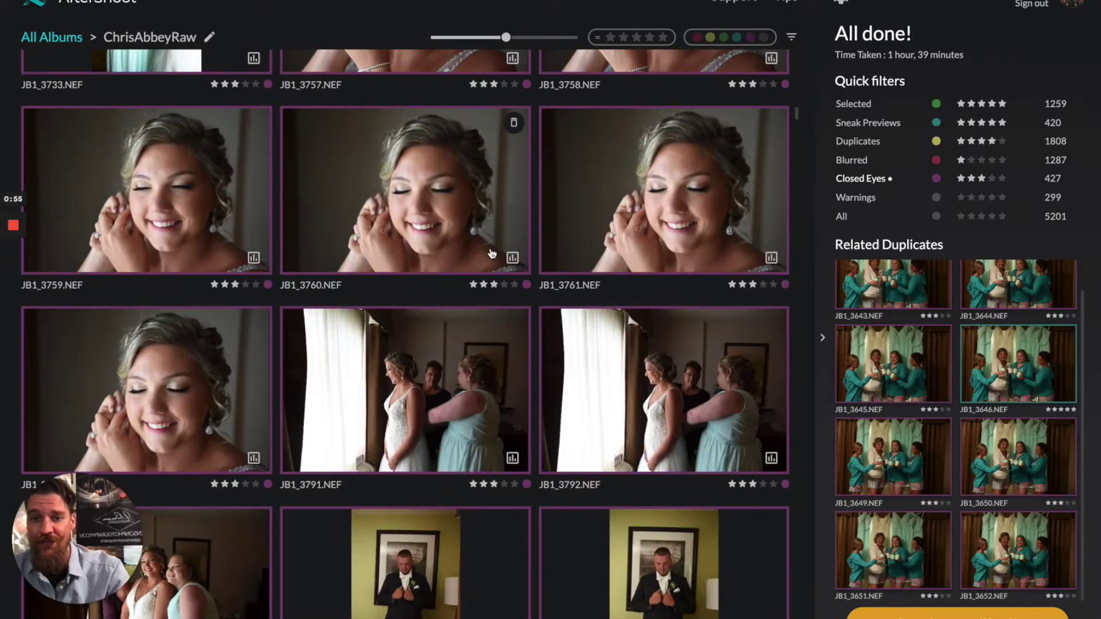
pyautogui.scroll(-15, 491, 252)
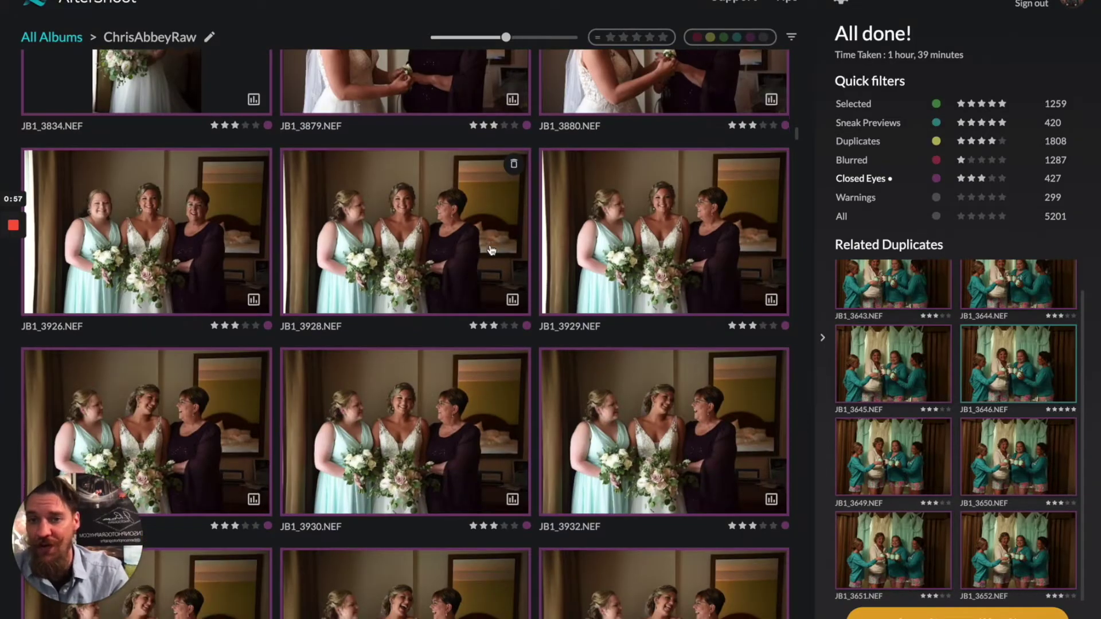
pyautogui.scroll(5, 492, 250)
pyautogui.click(448, 270)
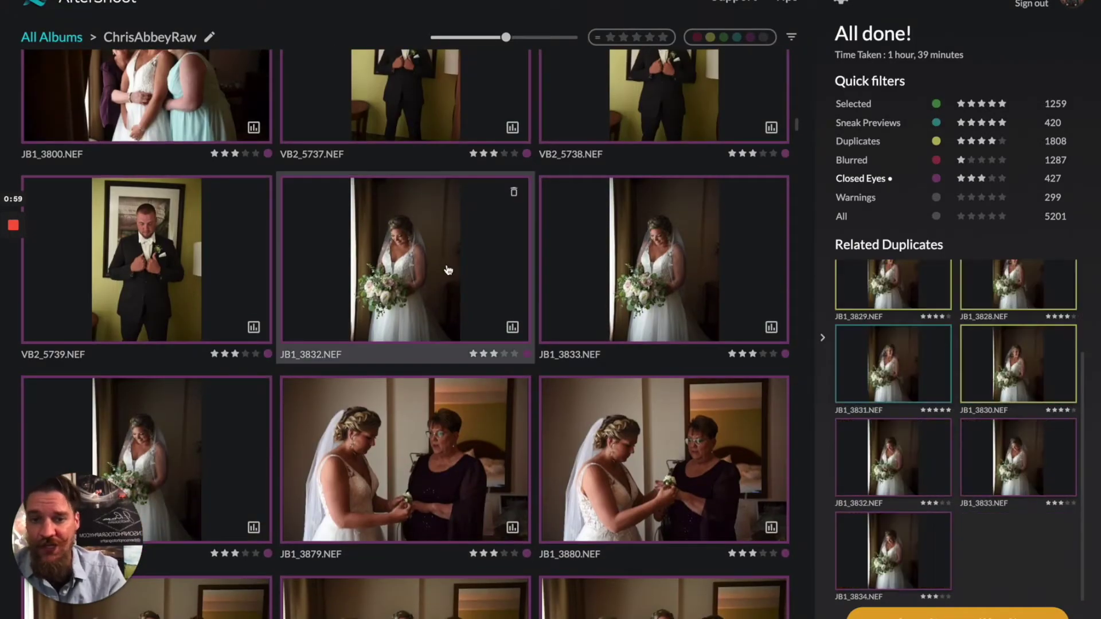
pyautogui.click(514, 354)
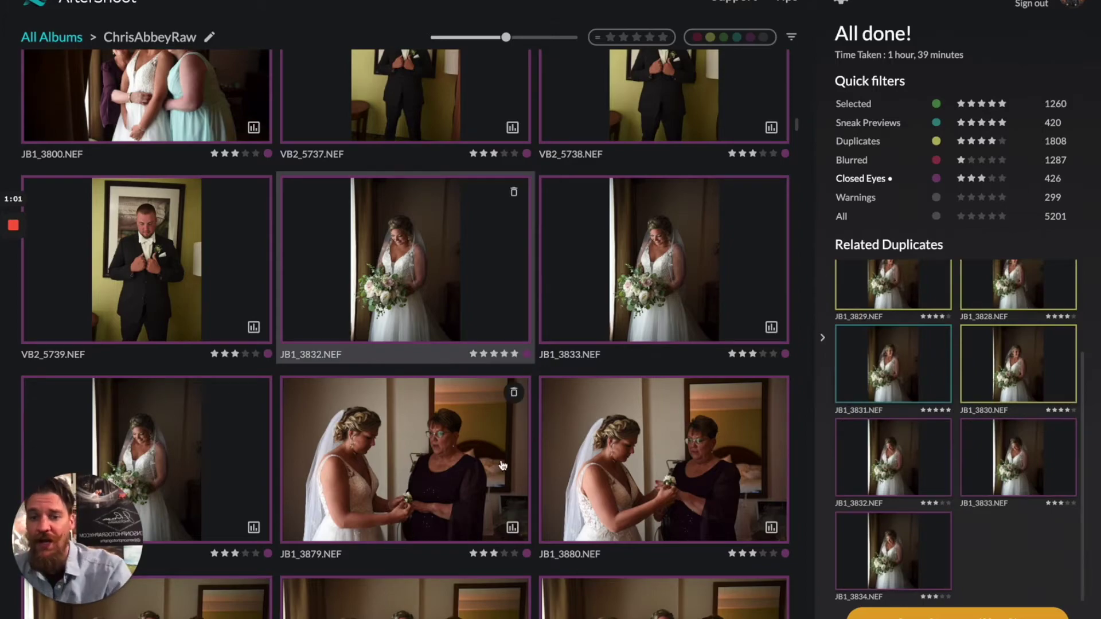
pyautogui.scroll(-10, 503, 466)
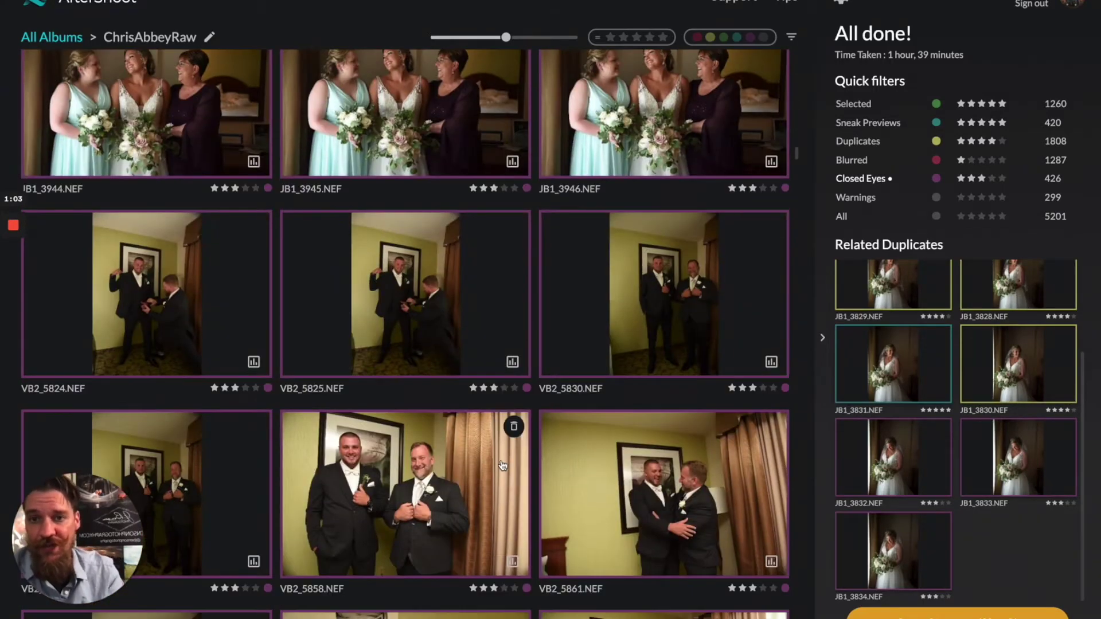
pyautogui.scroll(3, 502, 465)
pyautogui.click(514, 420)
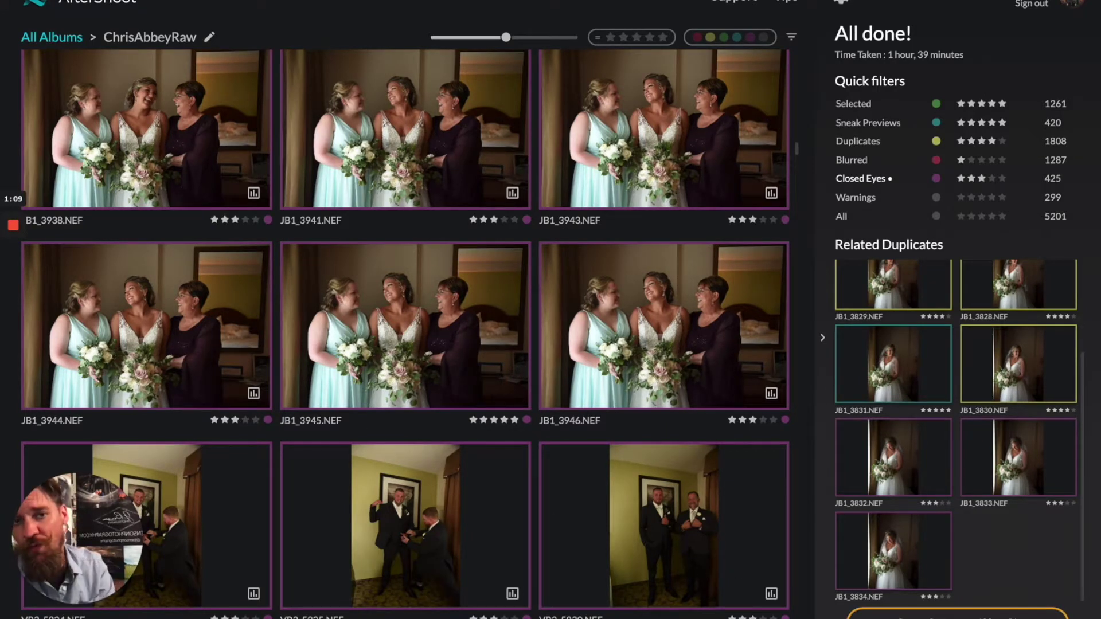
# Filter to the 1287 Blurred photos, browse them, and select the dark groom photo VB2_5634
pyautogui.click(858, 161)
pyautogui.scroll(-10, 634, 325)
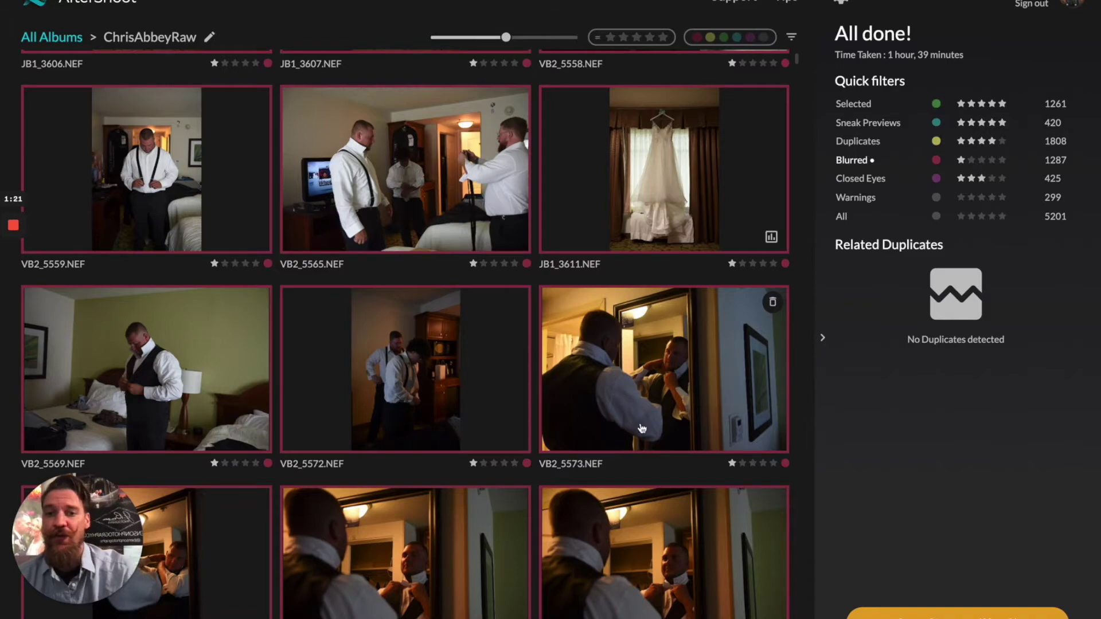
pyautogui.scroll(-15, 638, 423)
pyautogui.scroll(-5, 638, 423)
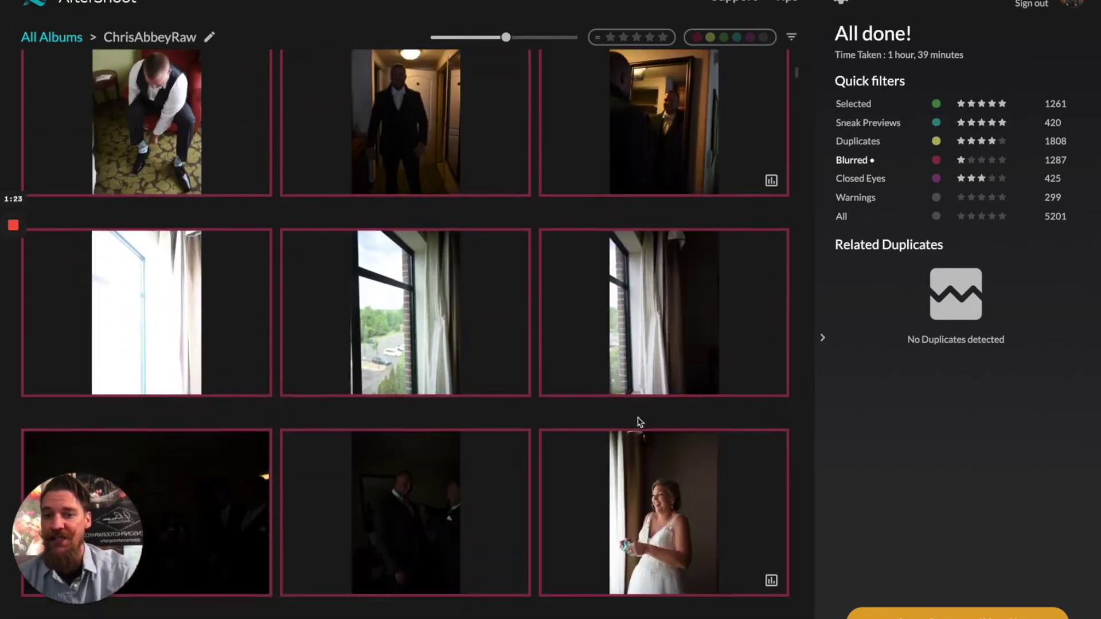
pyautogui.scroll(5, 638, 423)
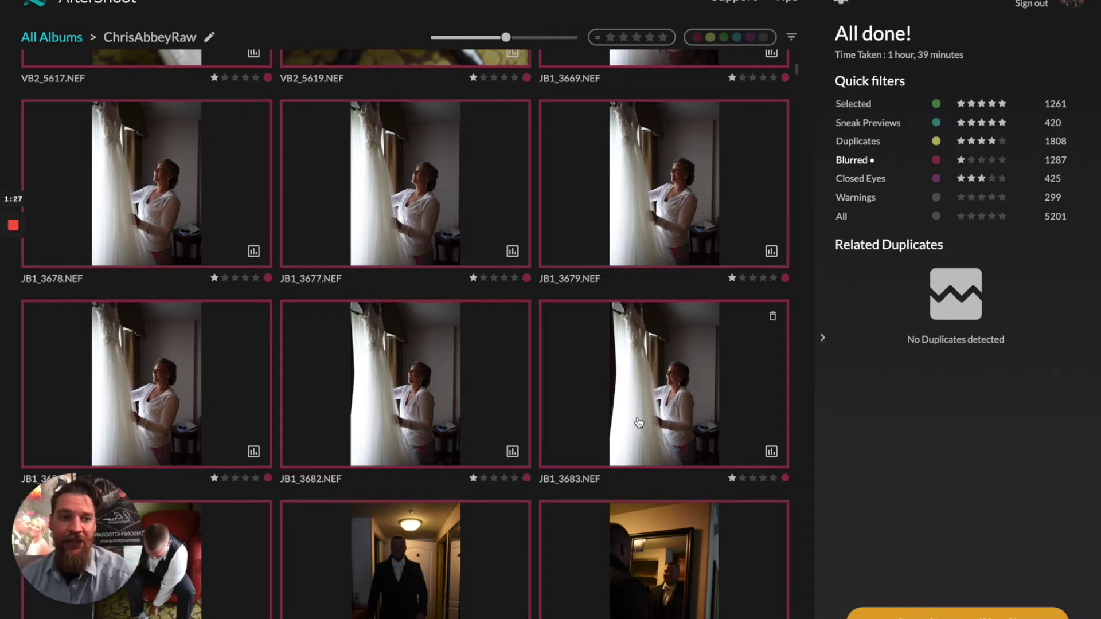
pyautogui.moveTo(510, 254)
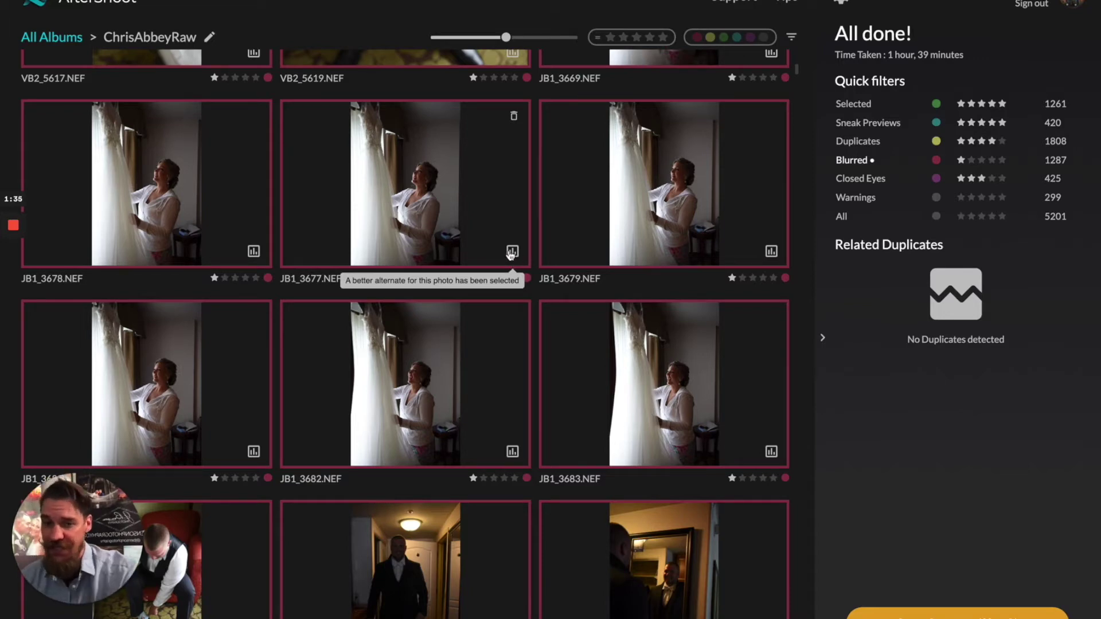
pyautogui.scroll(-5, 510, 254)
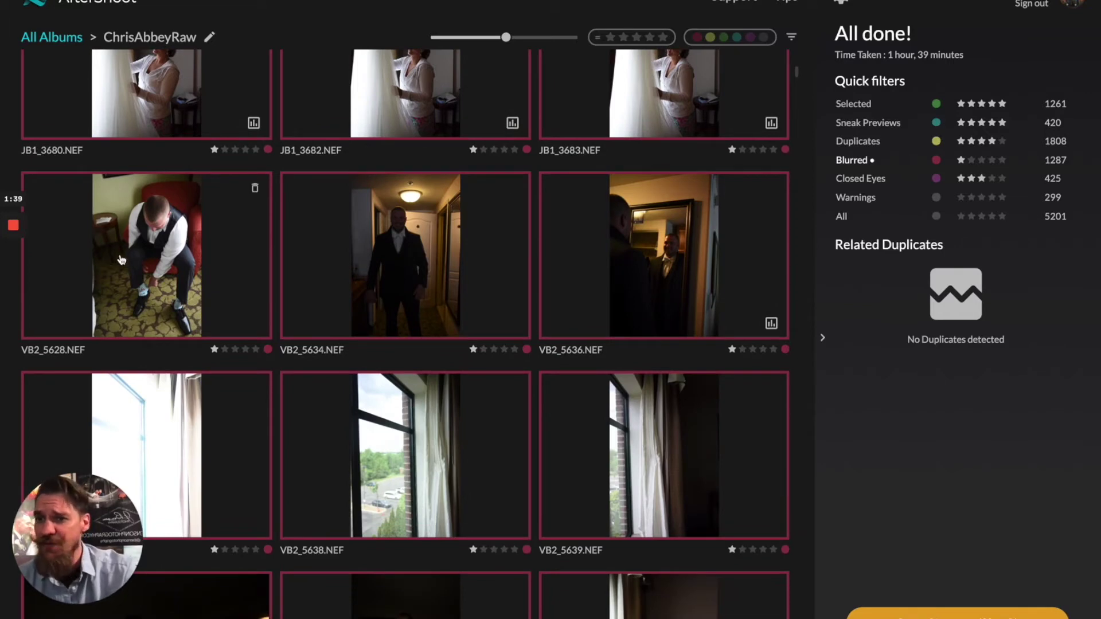
pyautogui.click(453, 301)
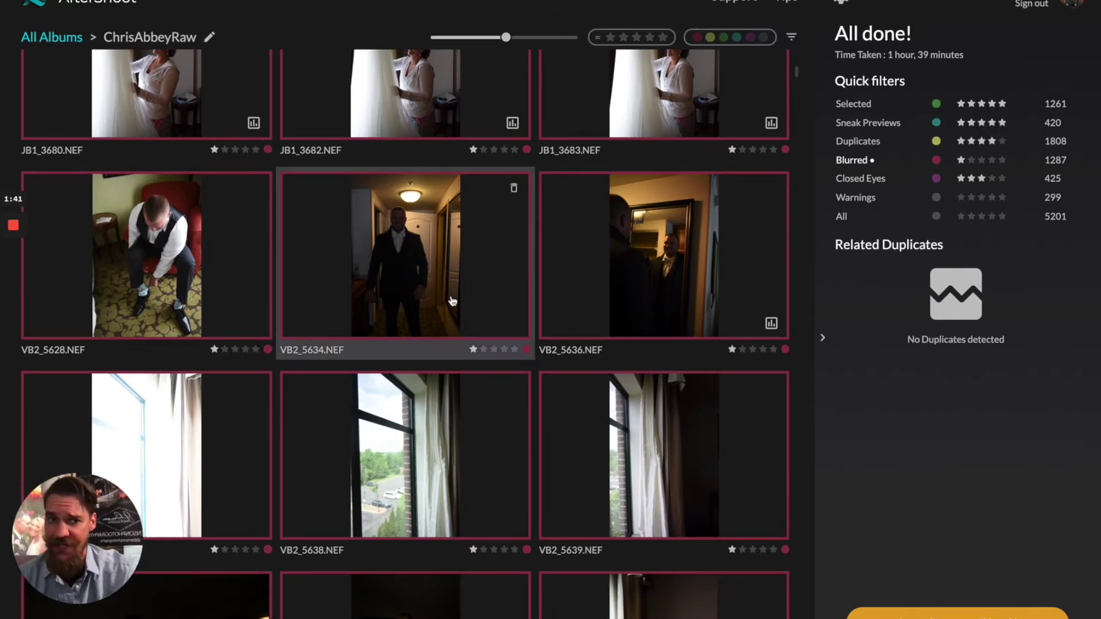
# View VB2_5634 full size, go back to the grid, then open cufflink shot VB2_5695 full size
pyautogui.doubleClick(407, 239)
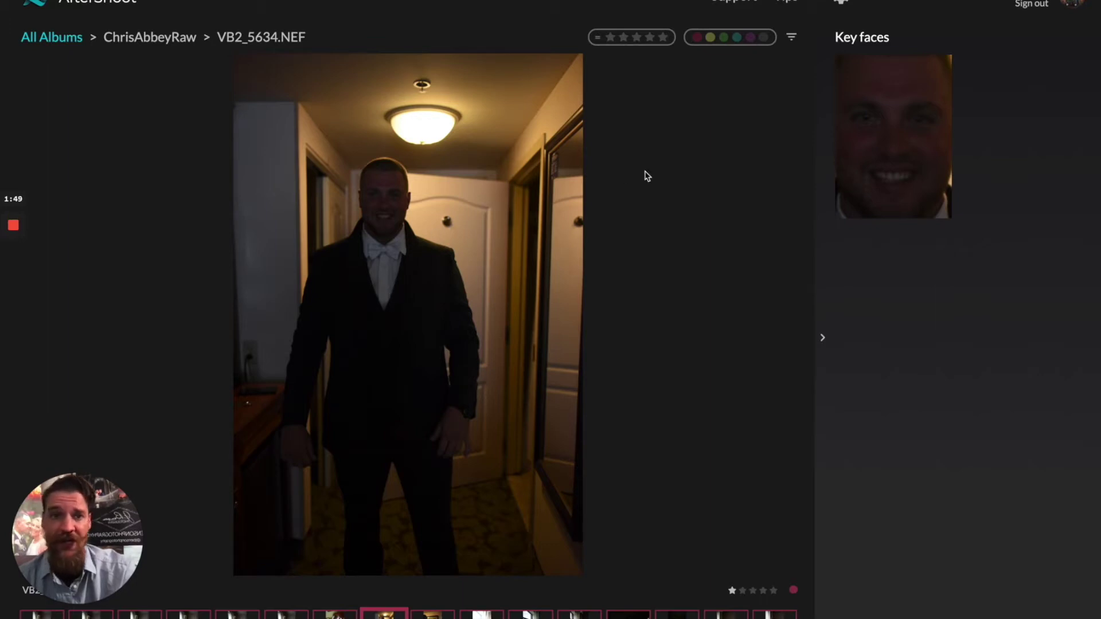
pyautogui.click(167, 38)
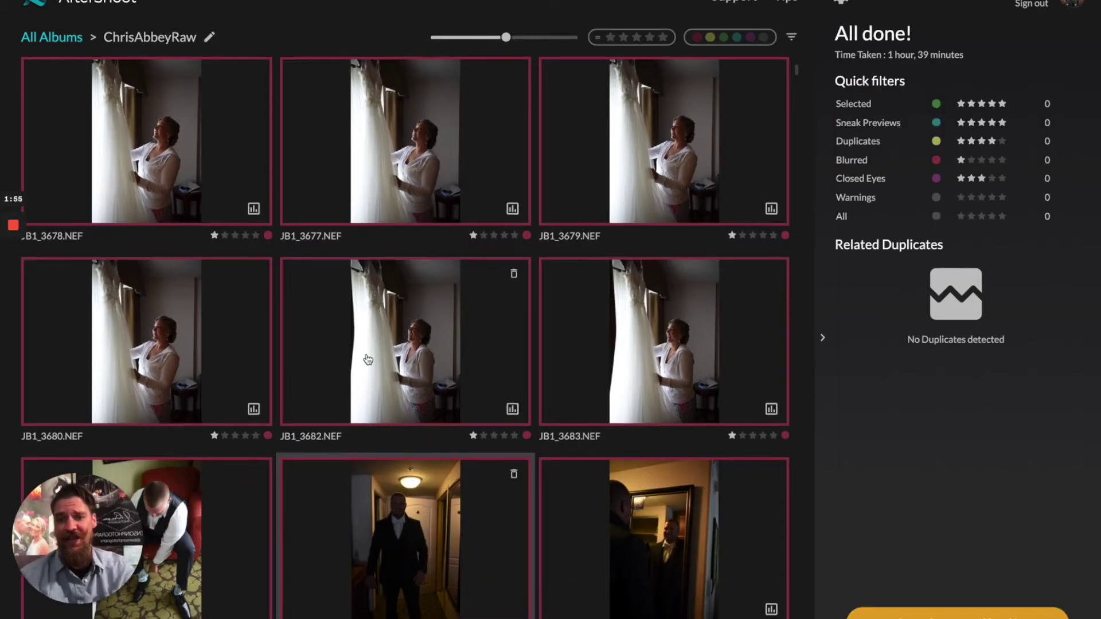
pyautogui.scroll(-5, 367, 358)
pyautogui.scroll(-8, 368, 359)
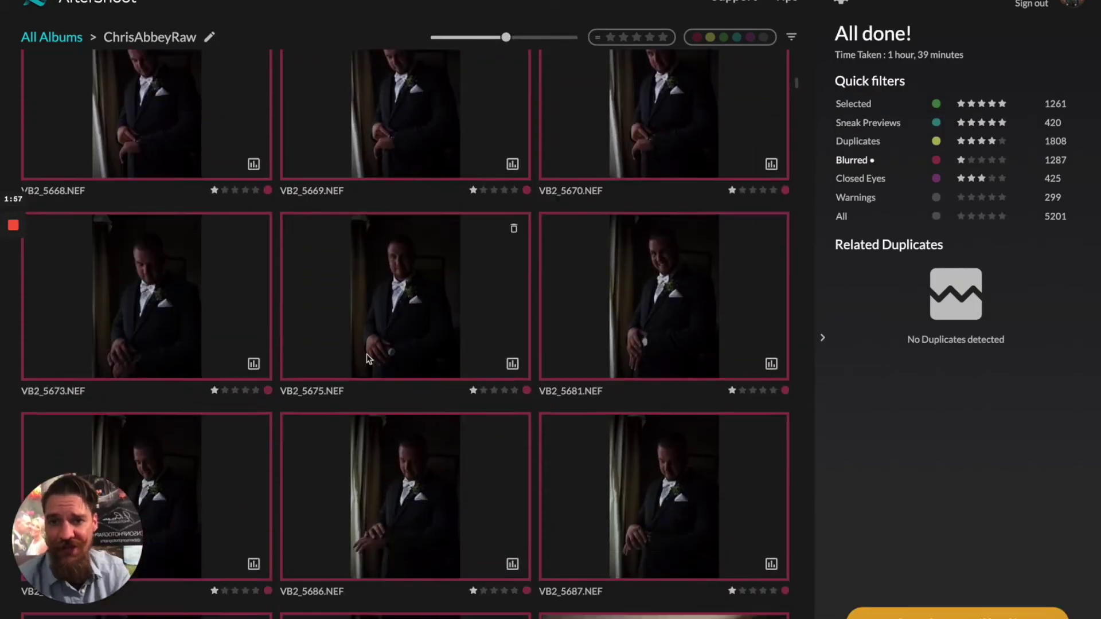
pyautogui.scroll(-8, 376, 395)
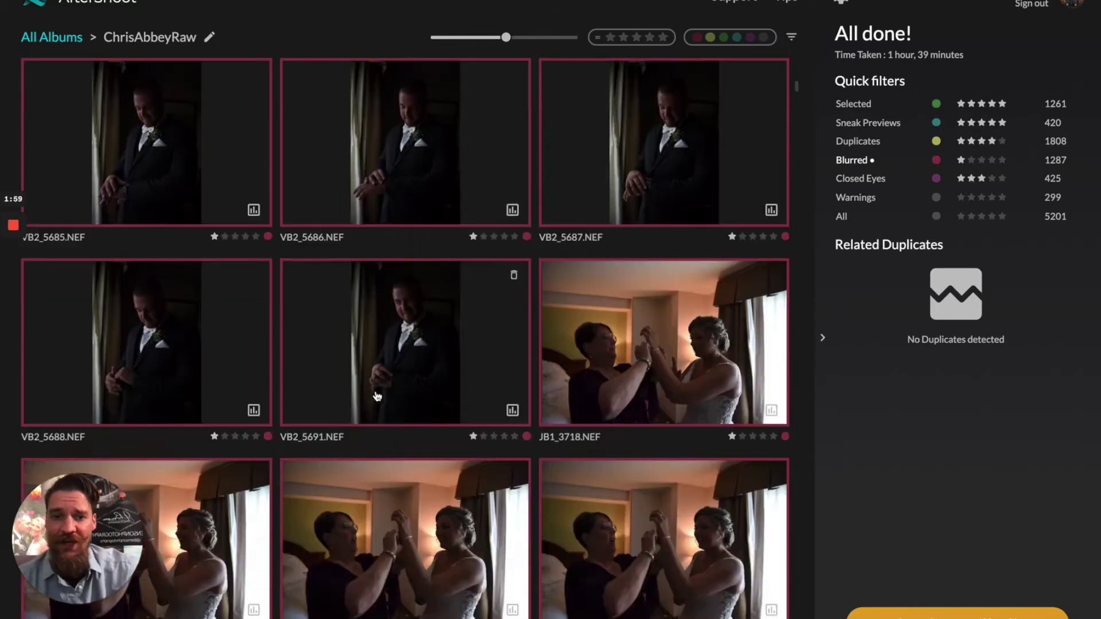
pyautogui.scroll(-4, 373, 393)
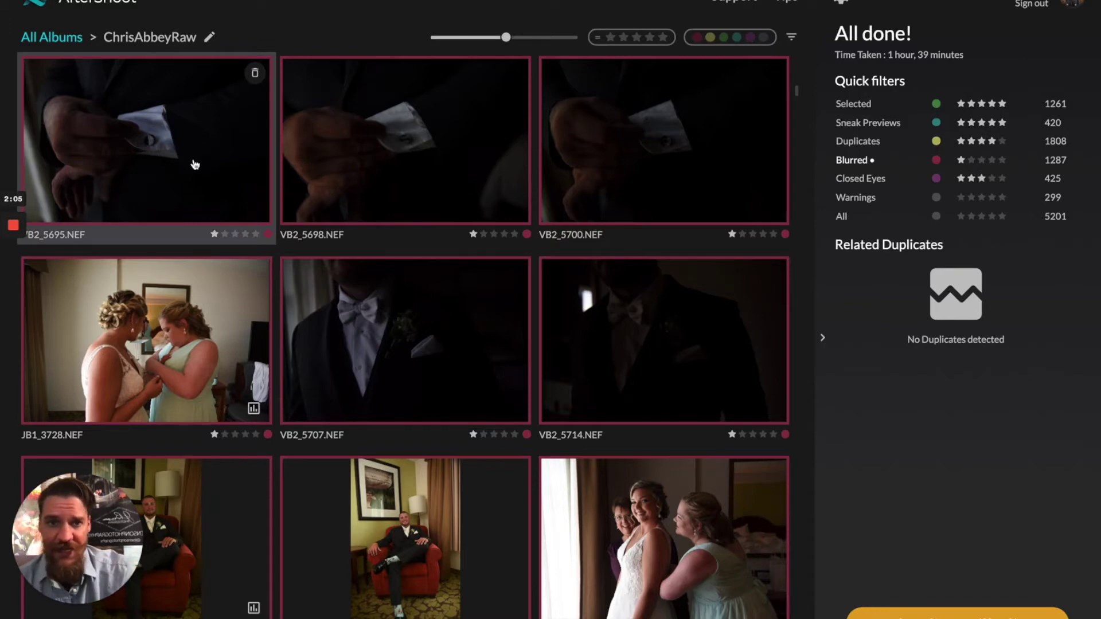
pyautogui.click(195, 165)
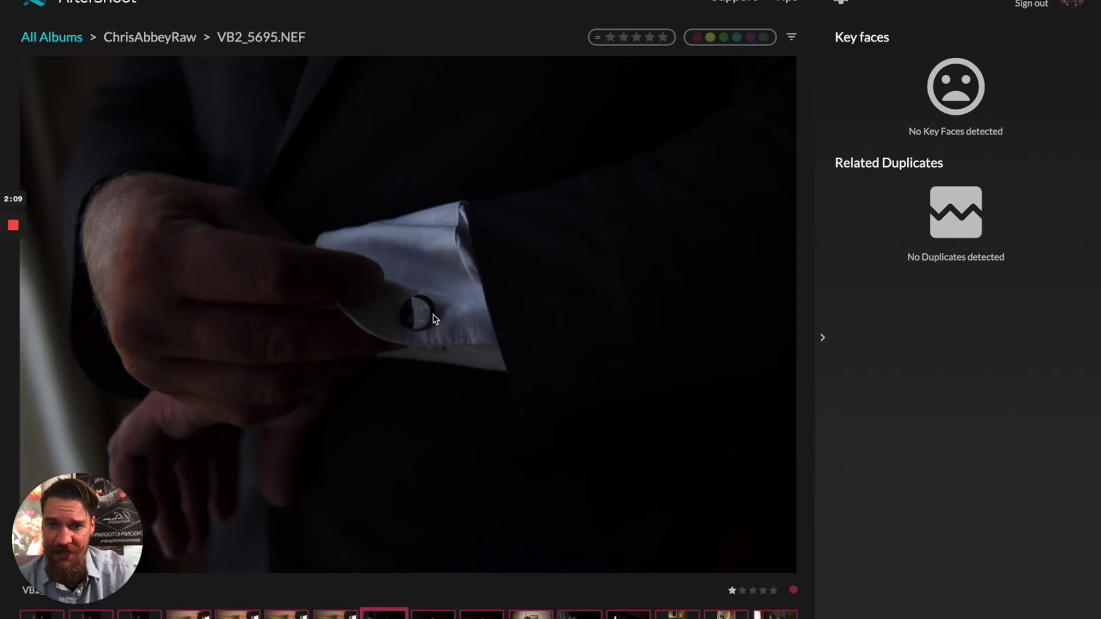
# Step past VB2_5698 and VB2_5700 to bow-tie VB2_5707, rate it five stars, and exit to the grid
pyautogui.click(455, 613)
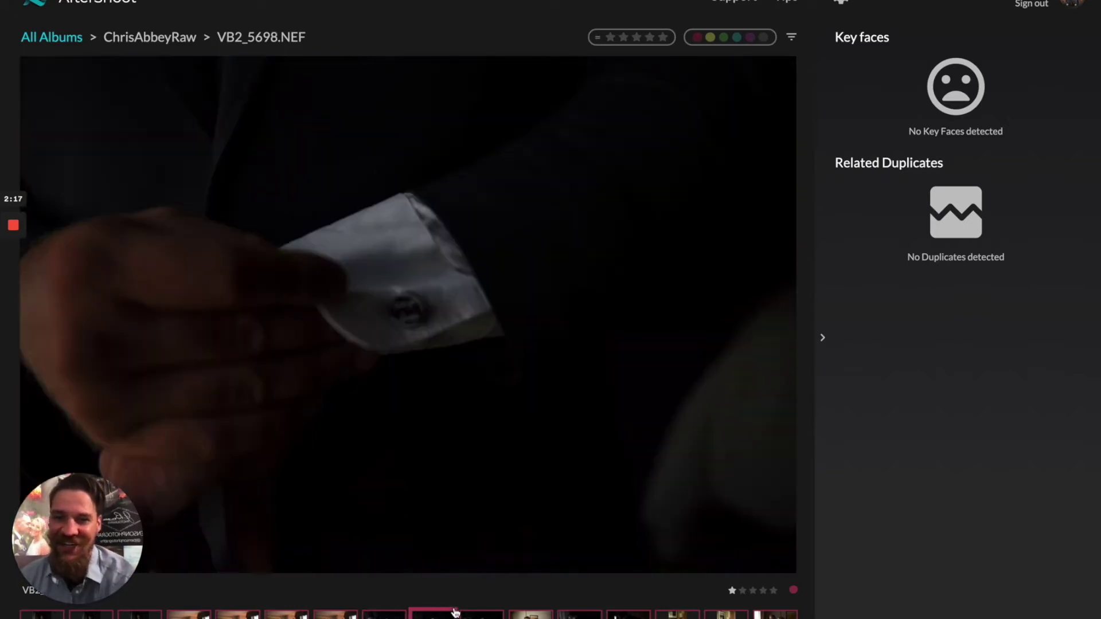
pyautogui.press('Right')
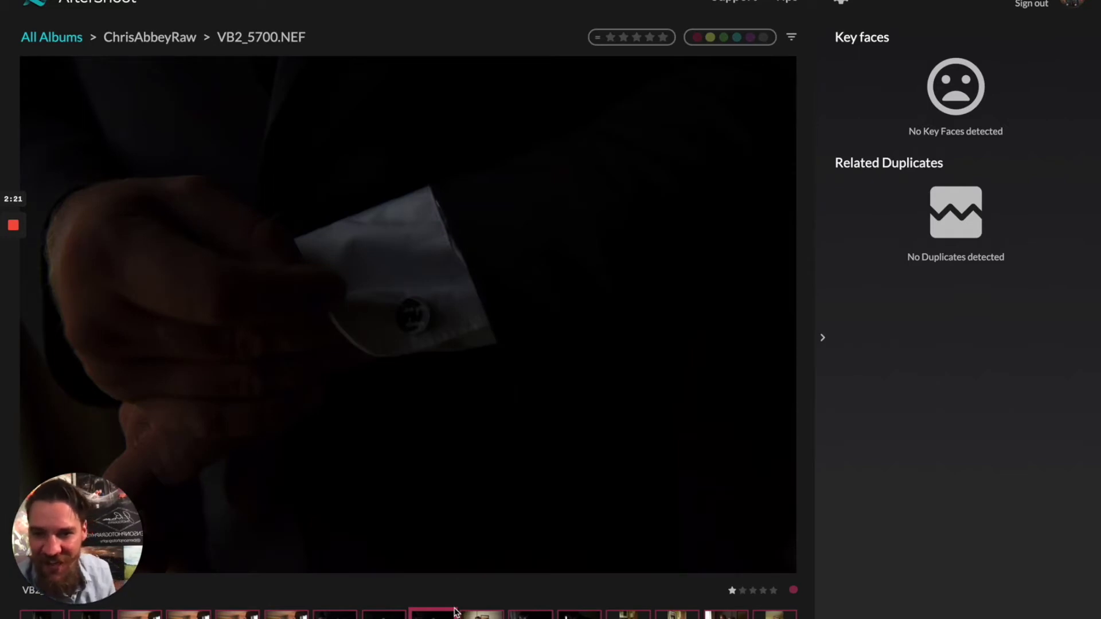
pyautogui.press('Right')
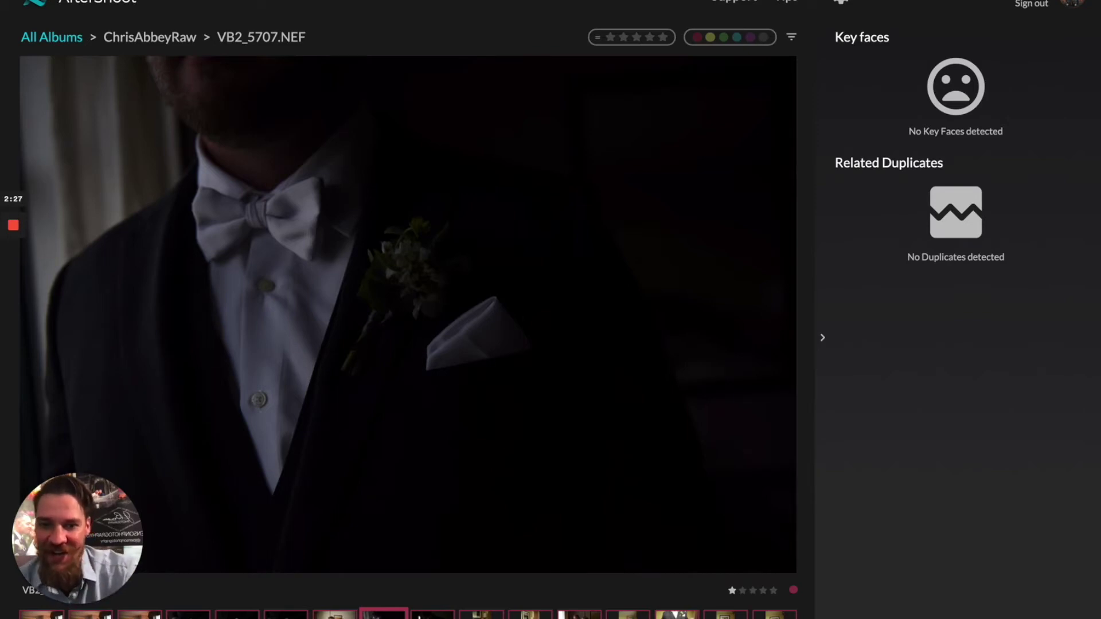
pyautogui.press('5')
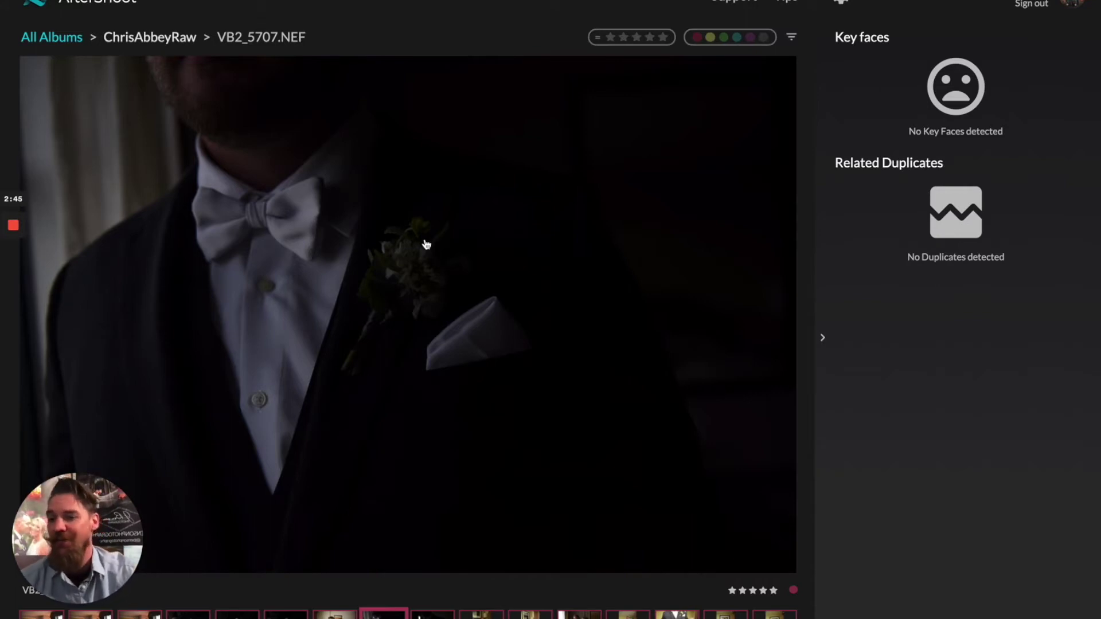
pyautogui.press('Escape')
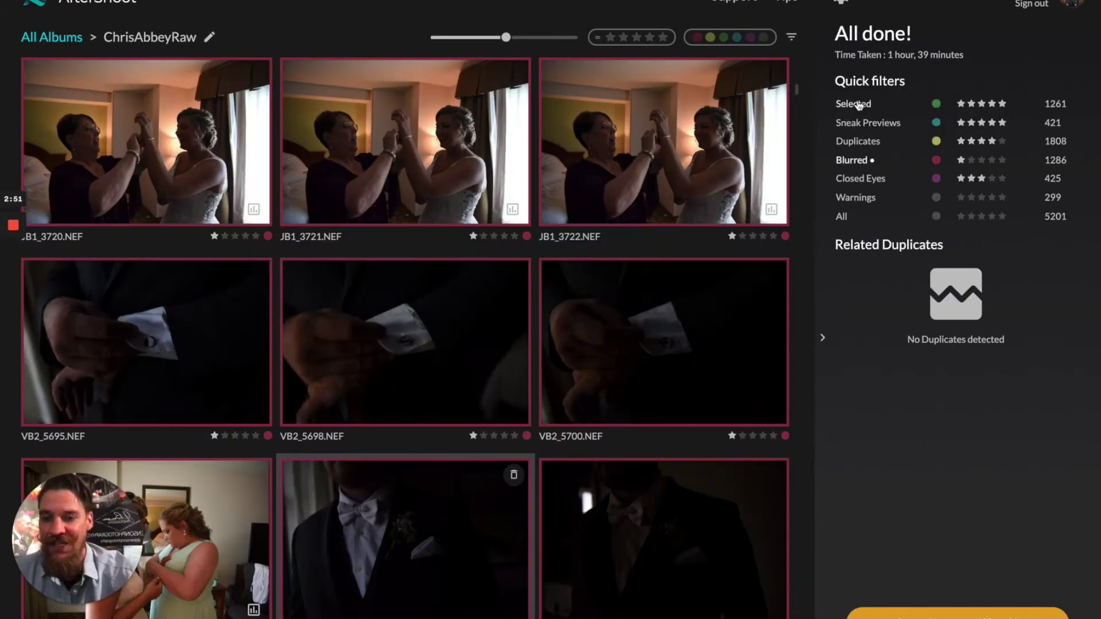
# Filter to Selected photos and delete VB2_5632 from the album
pyautogui.click(854, 105)
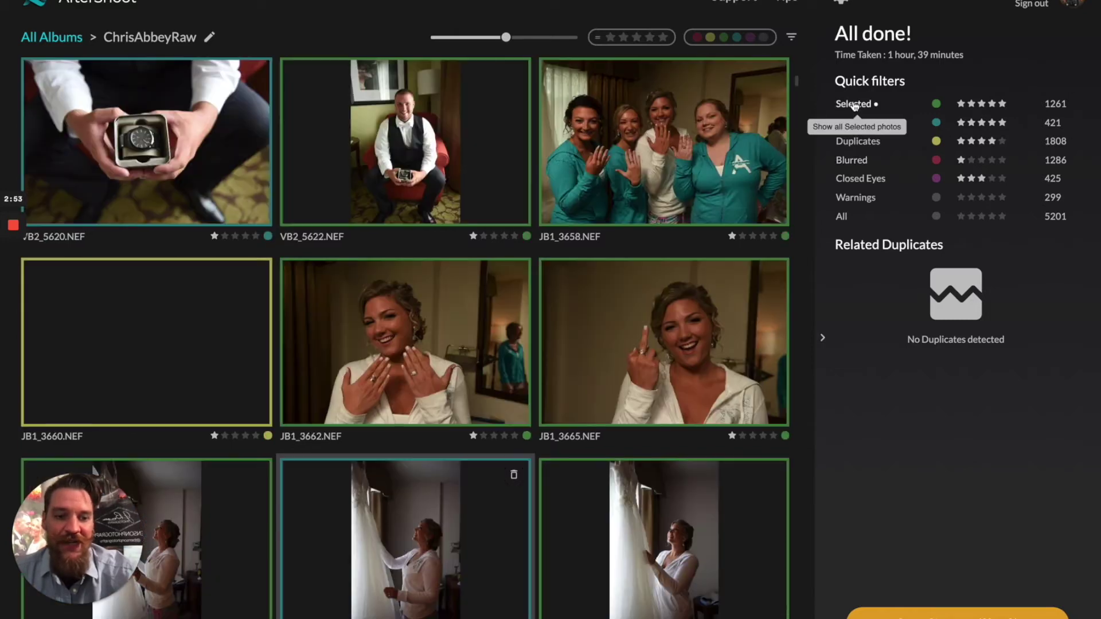
pyautogui.scroll(-5, 523, 387)
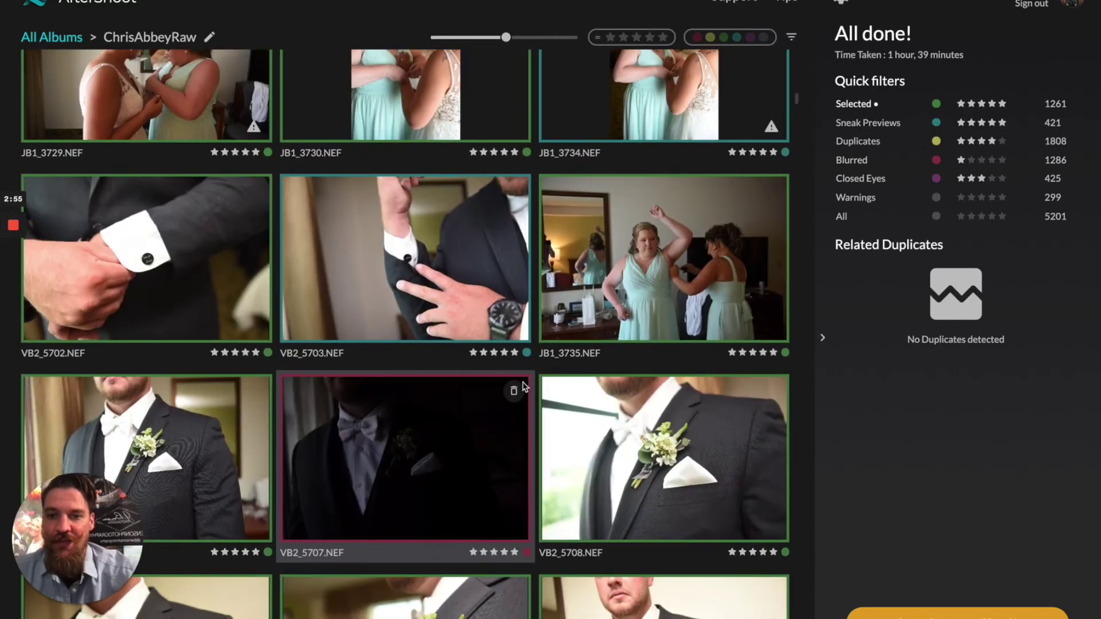
pyautogui.scroll(-10, 523, 387)
pyautogui.scroll(5, 522, 387)
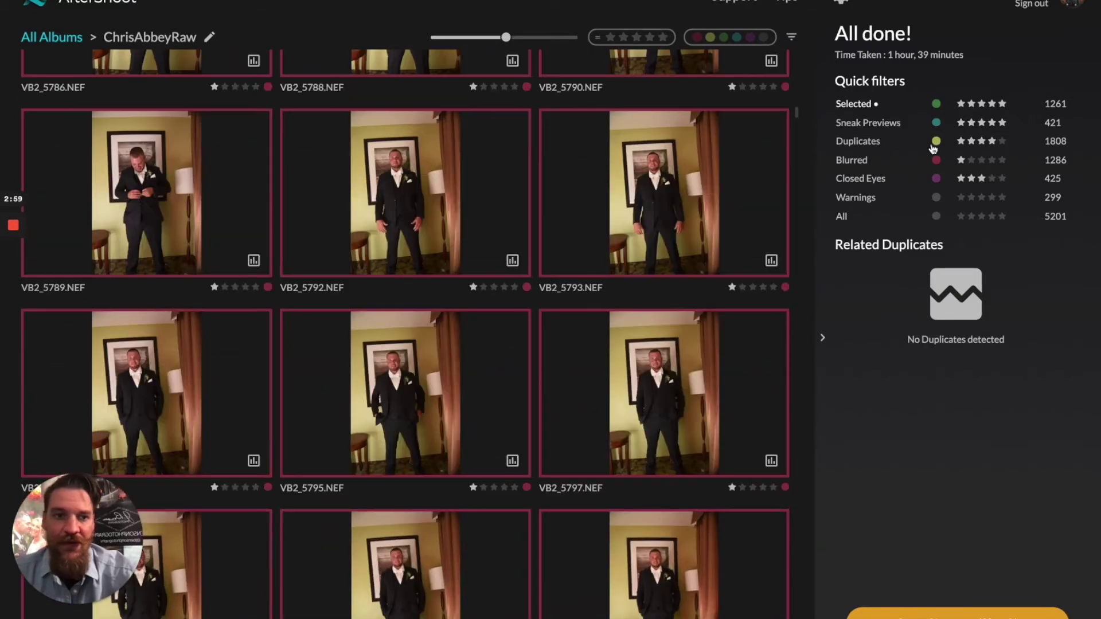
pyautogui.click(851, 107)
pyautogui.scroll(-5, 654, 353)
pyautogui.scroll(5, 656, 353)
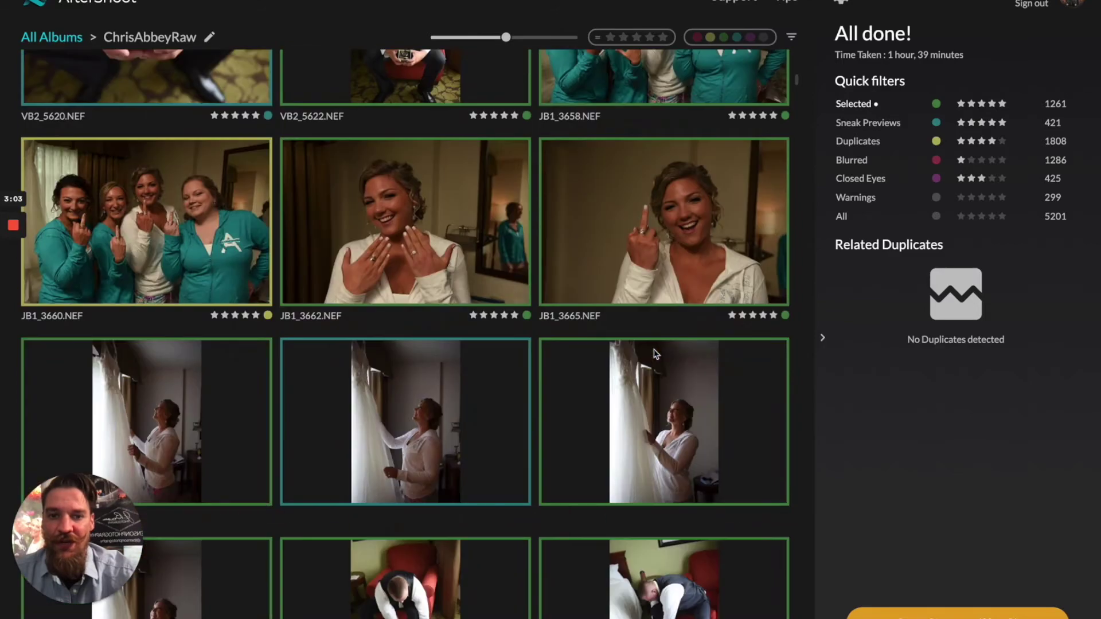
pyautogui.scroll(-5, 656, 354)
pyautogui.scroll(-4, 655, 353)
pyautogui.scroll(2, 654, 354)
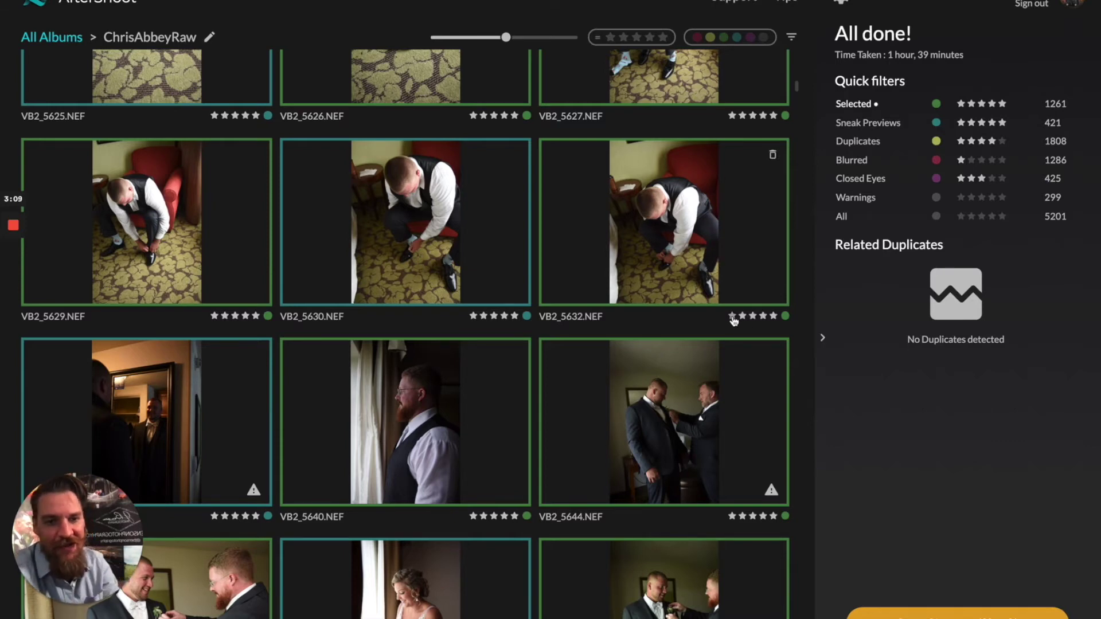
pyautogui.click(715, 235)
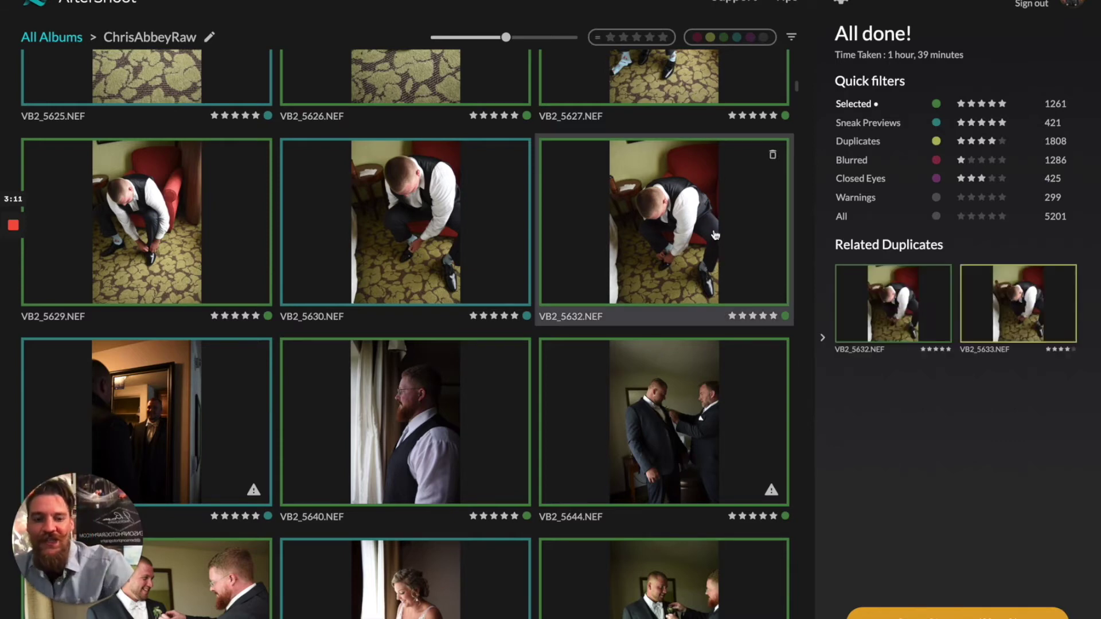
pyautogui.click(772, 155)
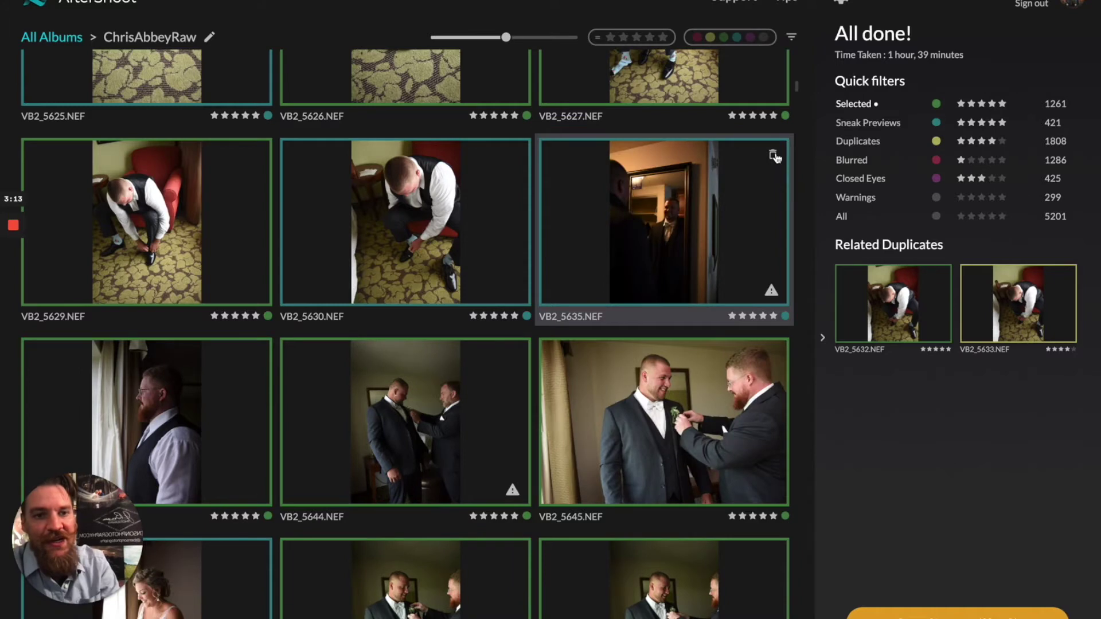
# Drop VB2_5630 to one star, then open VB2_5635 at full size
pyautogui.click(420, 267)
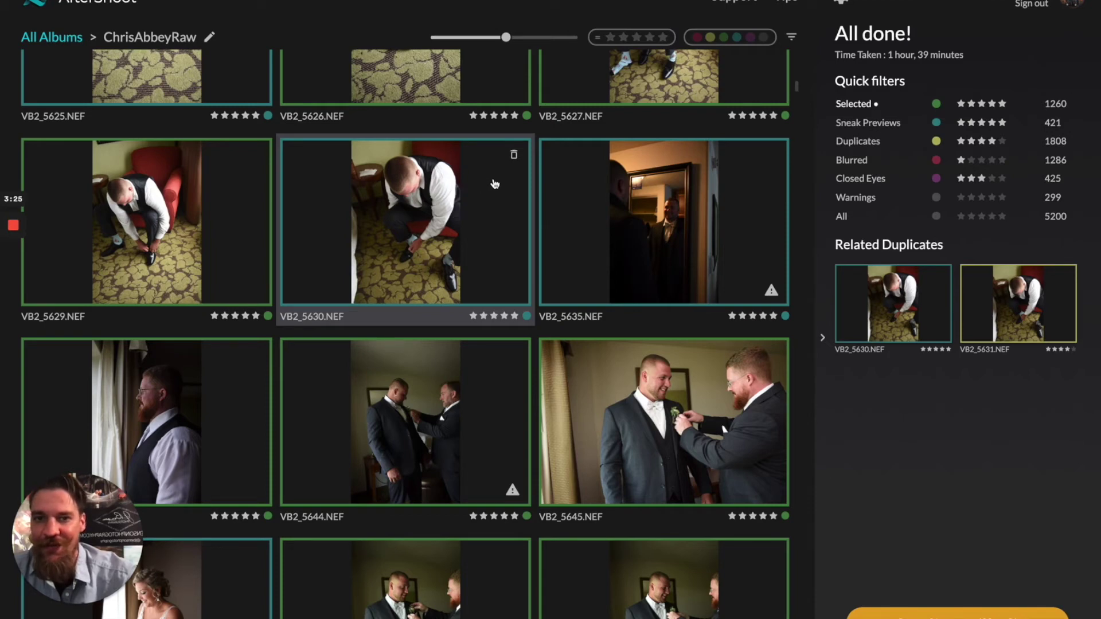
pyautogui.click(473, 316)
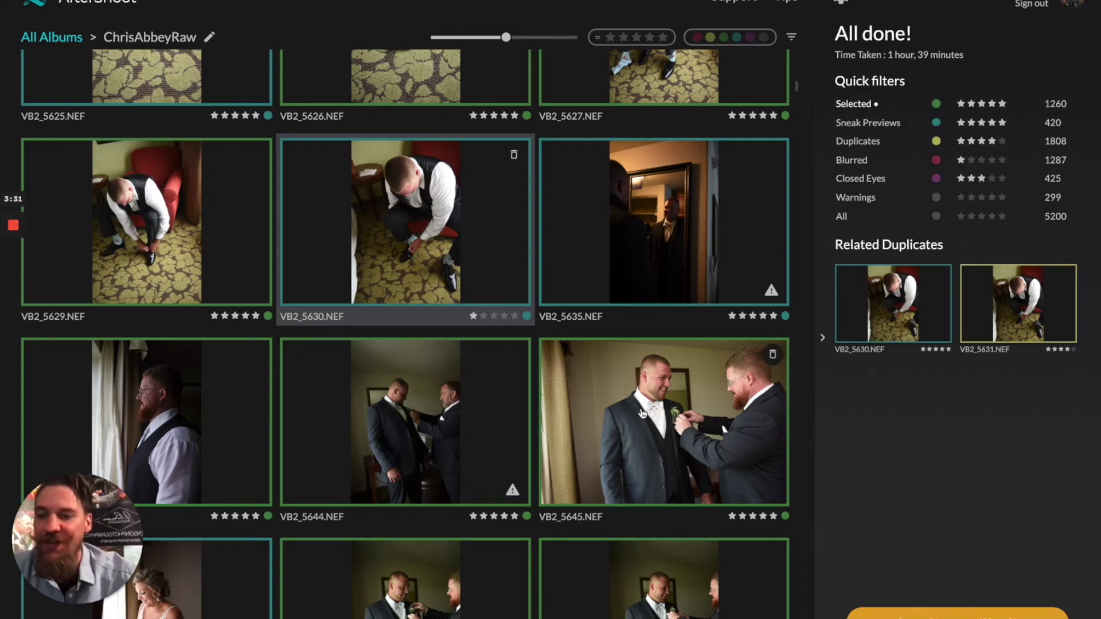
pyautogui.scroll(-1, 642, 414)
pyautogui.moveTo(770, 259)
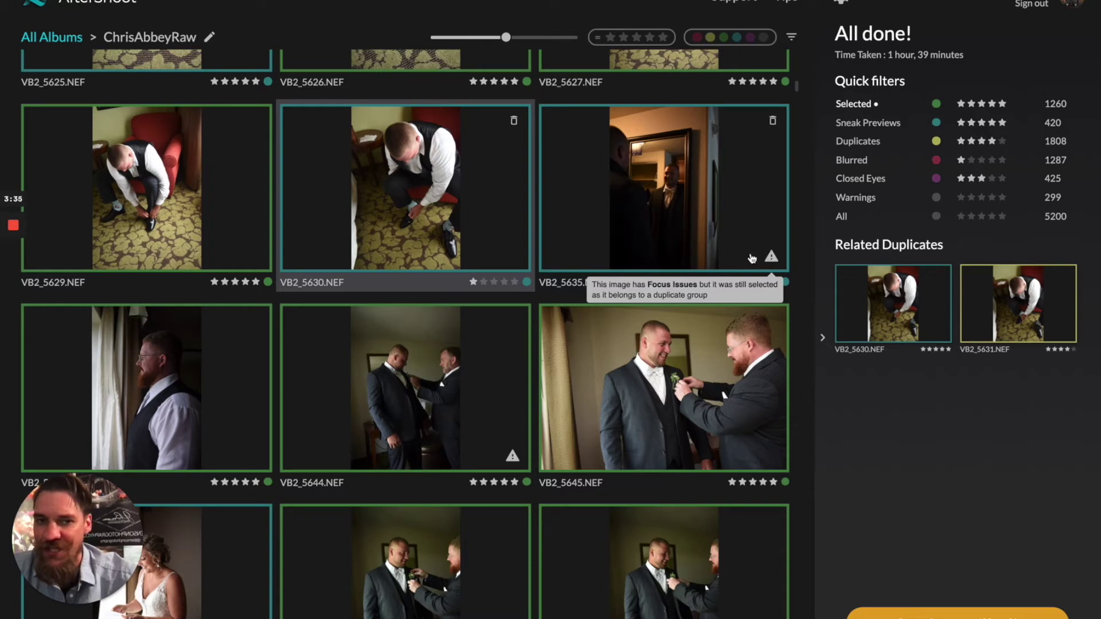
pyautogui.doubleClick(680, 230)
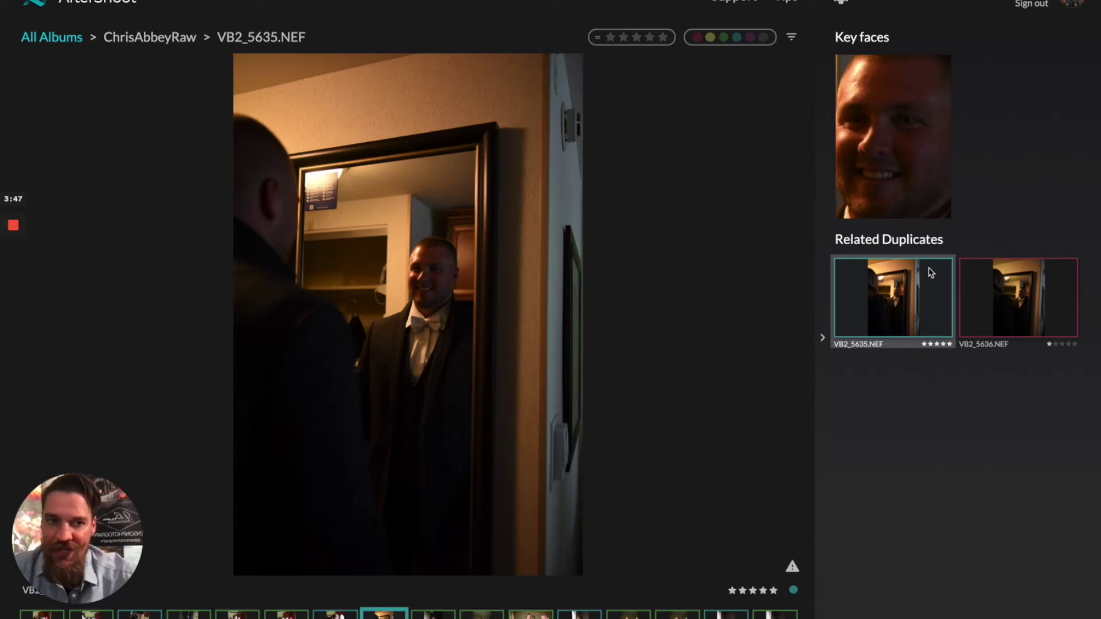
# Flip between VB2_5635 and its duplicate VB2_5636 to compare, then go back to the ChrisAbbeyRaw grid
pyautogui.click(997, 285)
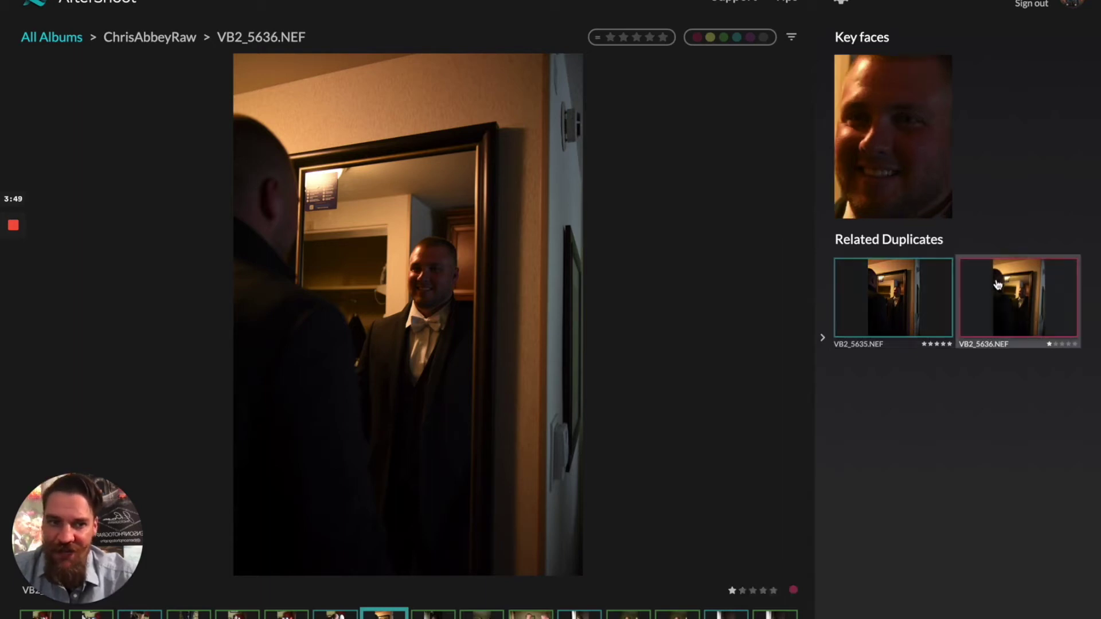
pyautogui.click(924, 287)
pyautogui.click(999, 286)
pyautogui.click(917, 291)
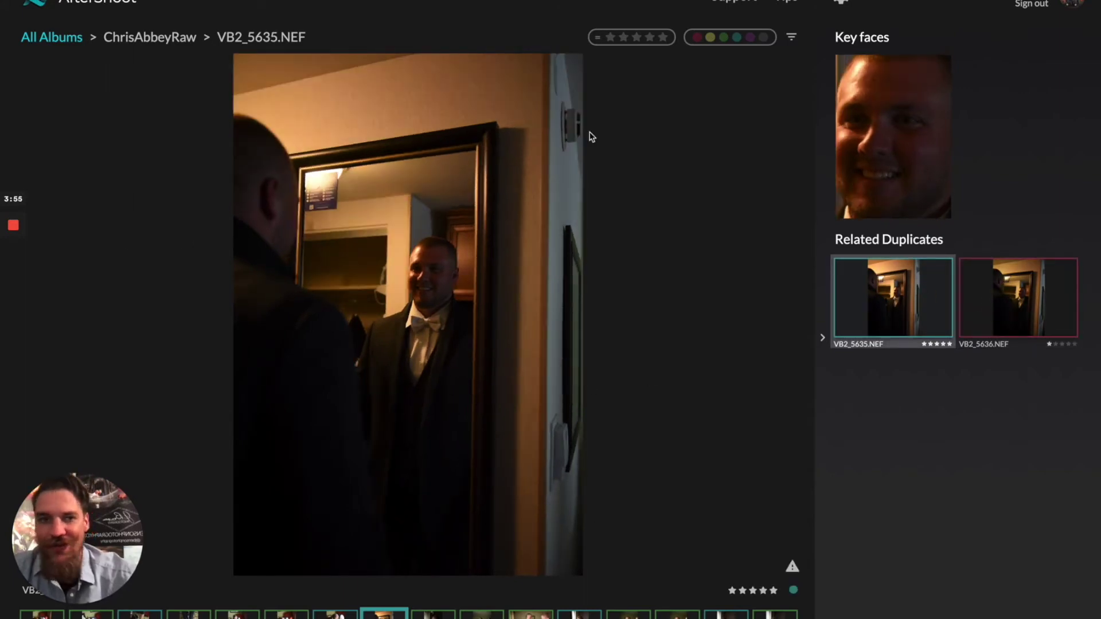
pyautogui.click(179, 39)
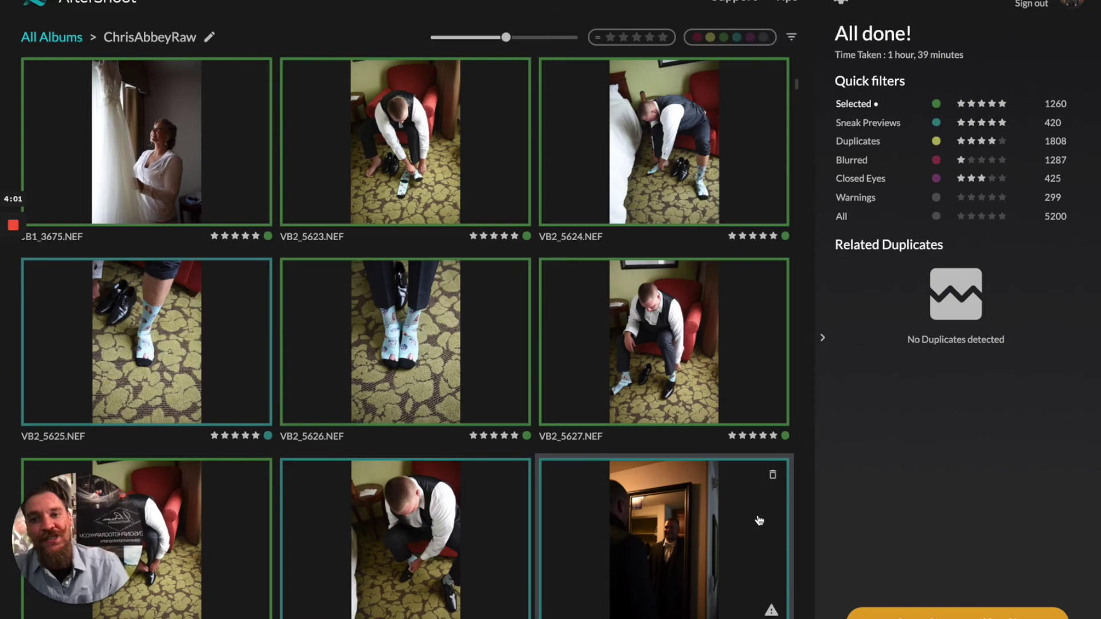
# Scroll through the album and delete the out-of-focus ground shot JB1_4108
pyautogui.scroll(-20, 759, 520)
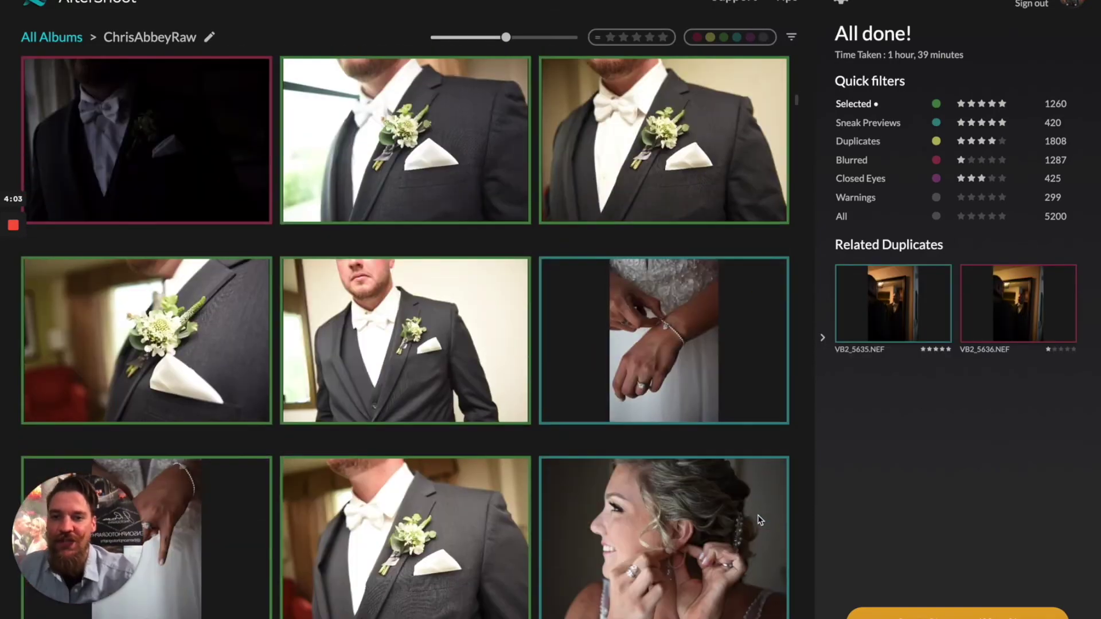
pyautogui.scroll(-20, 758, 520)
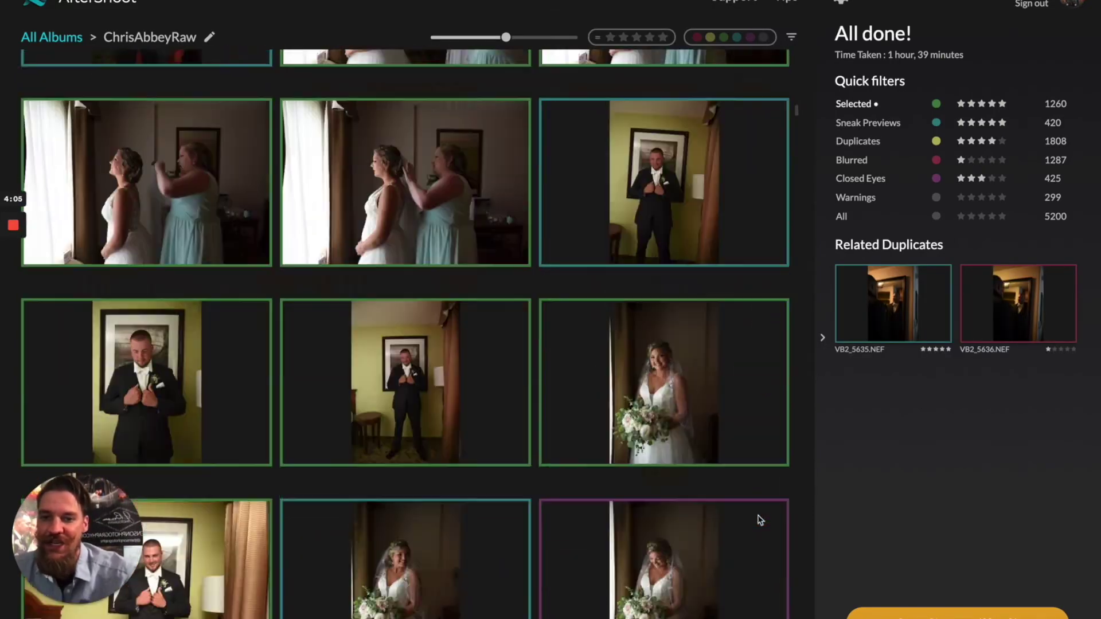
pyautogui.scroll(-20, 759, 520)
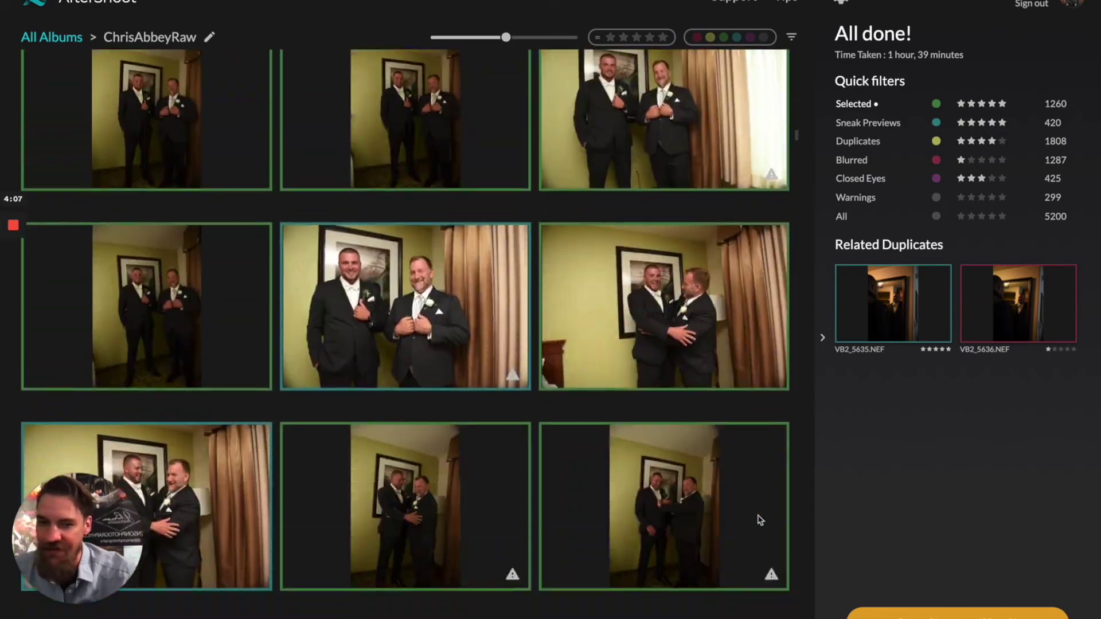
pyautogui.scroll(-20, 758, 520)
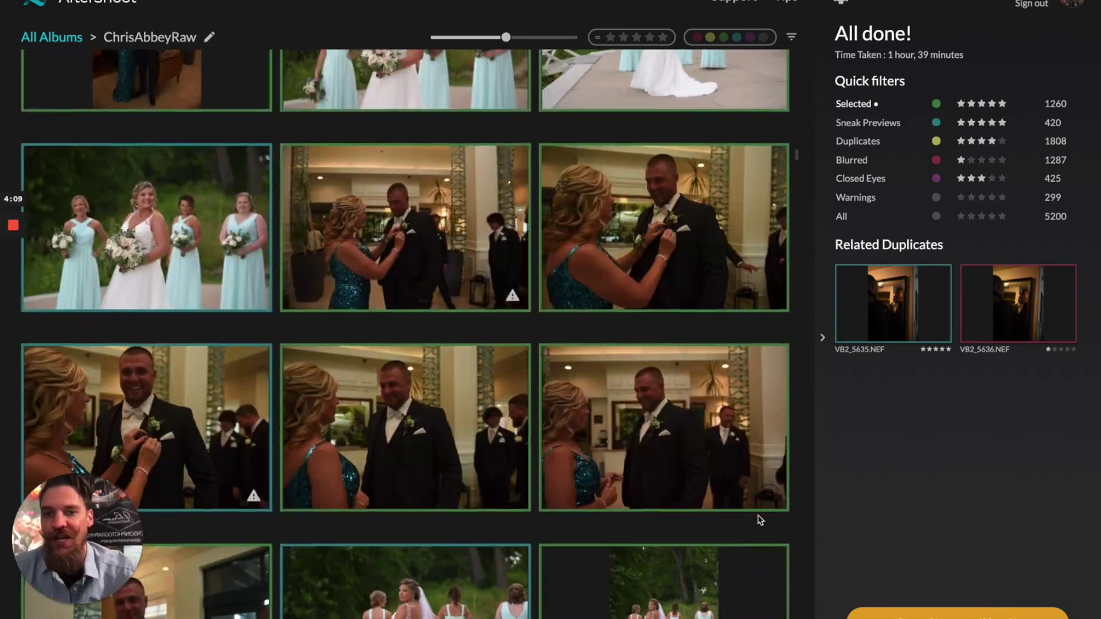
pyautogui.scroll(-20, 760, 520)
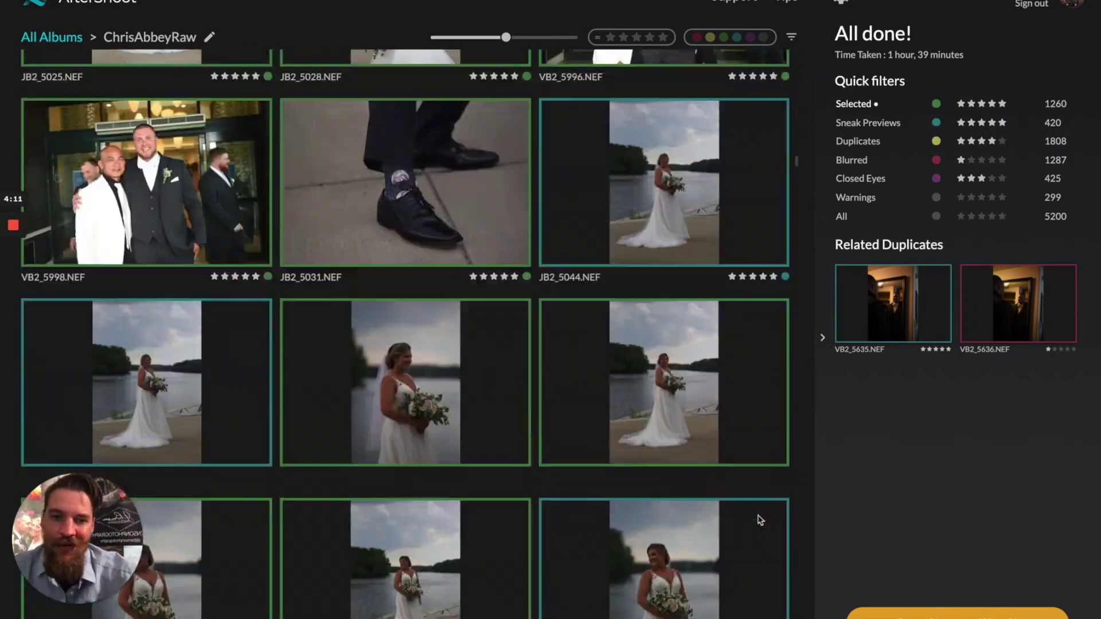
pyautogui.scroll(5, 760, 524)
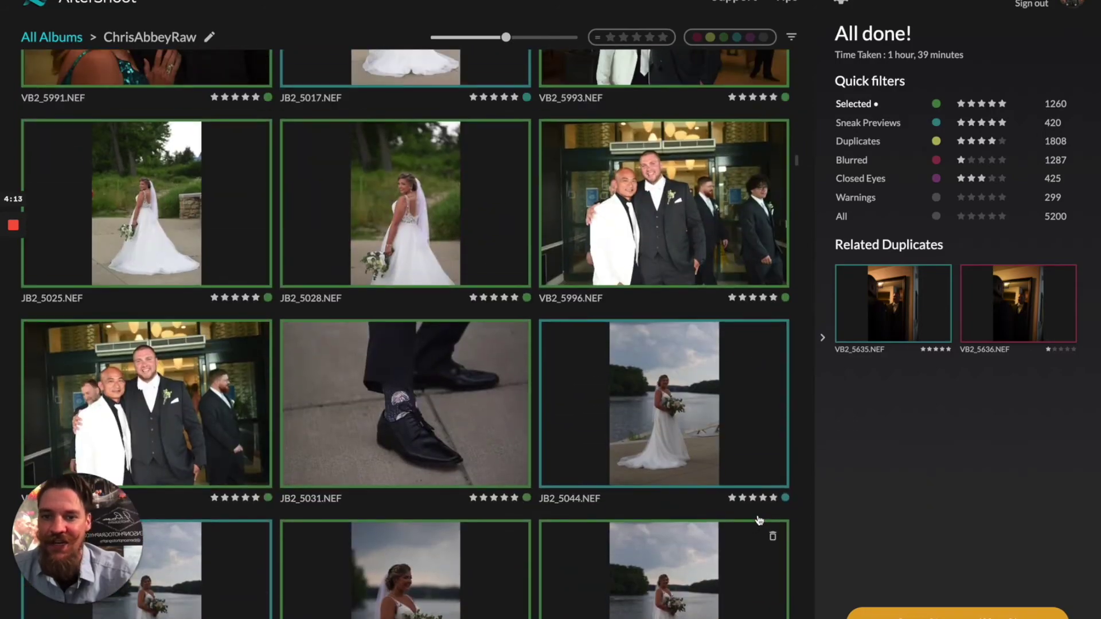
pyautogui.scroll(-20, 760, 532)
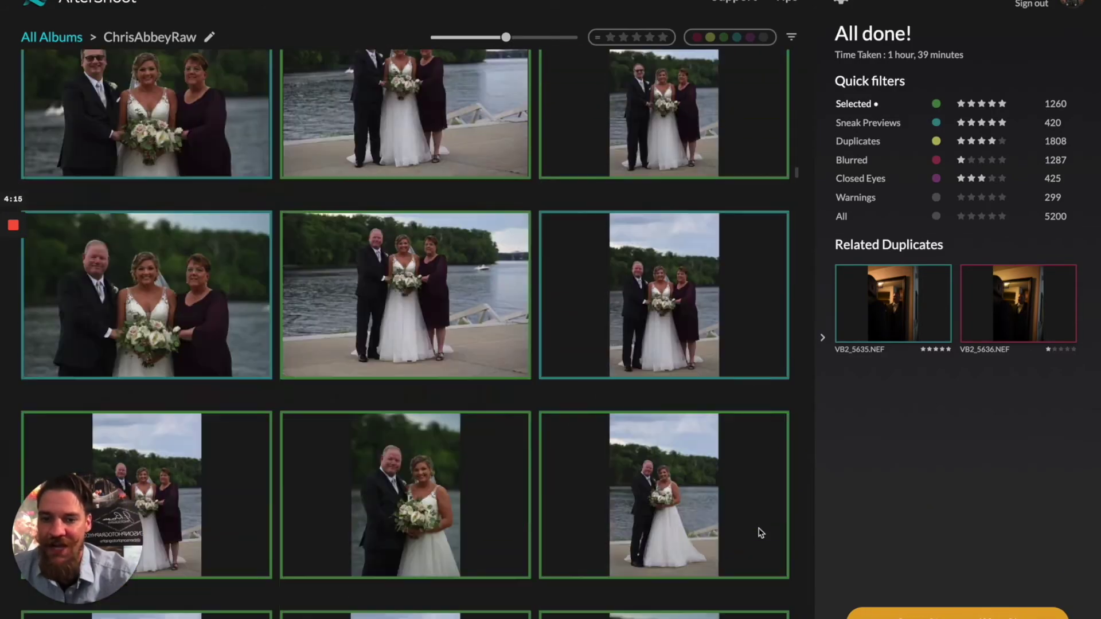
pyautogui.scroll(-20, 758, 532)
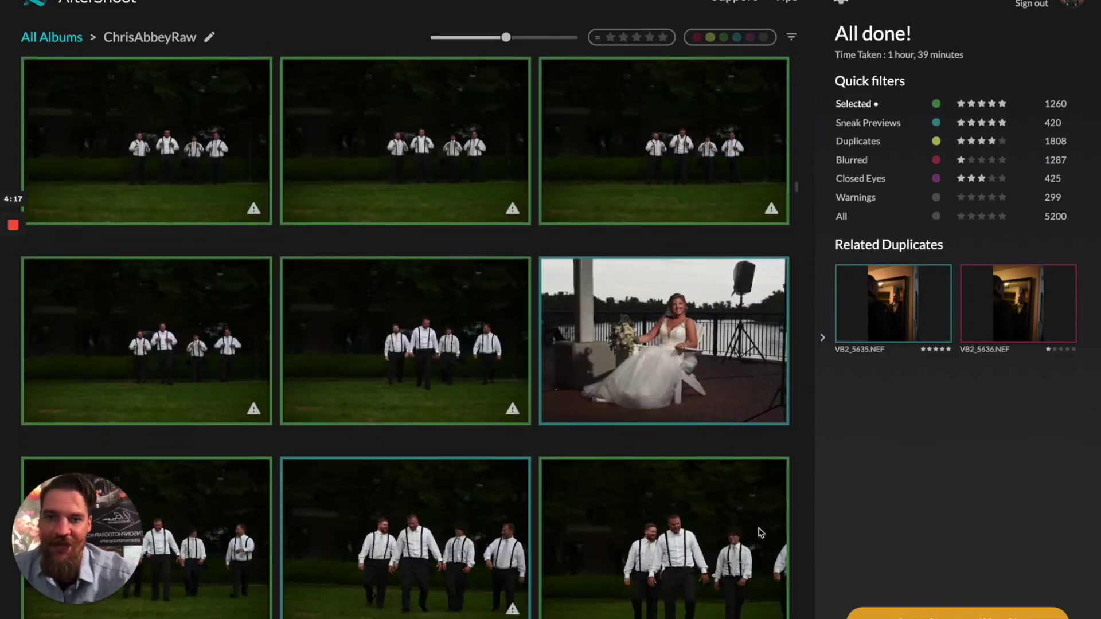
pyautogui.scroll(-20, 759, 533)
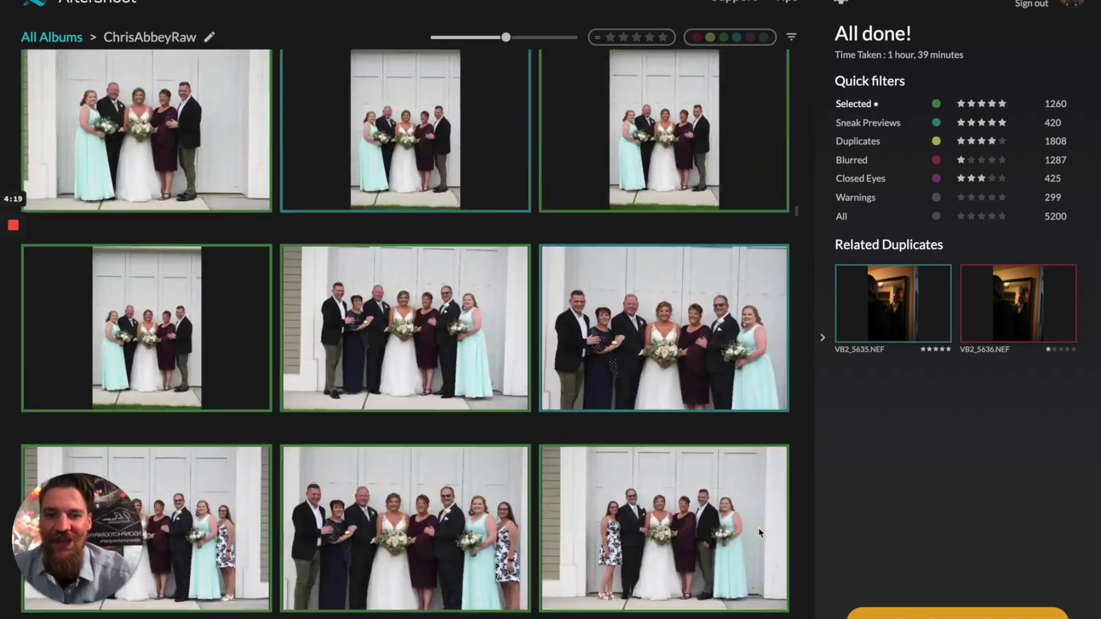
pyautogui.scroll(-20, 759, 533)
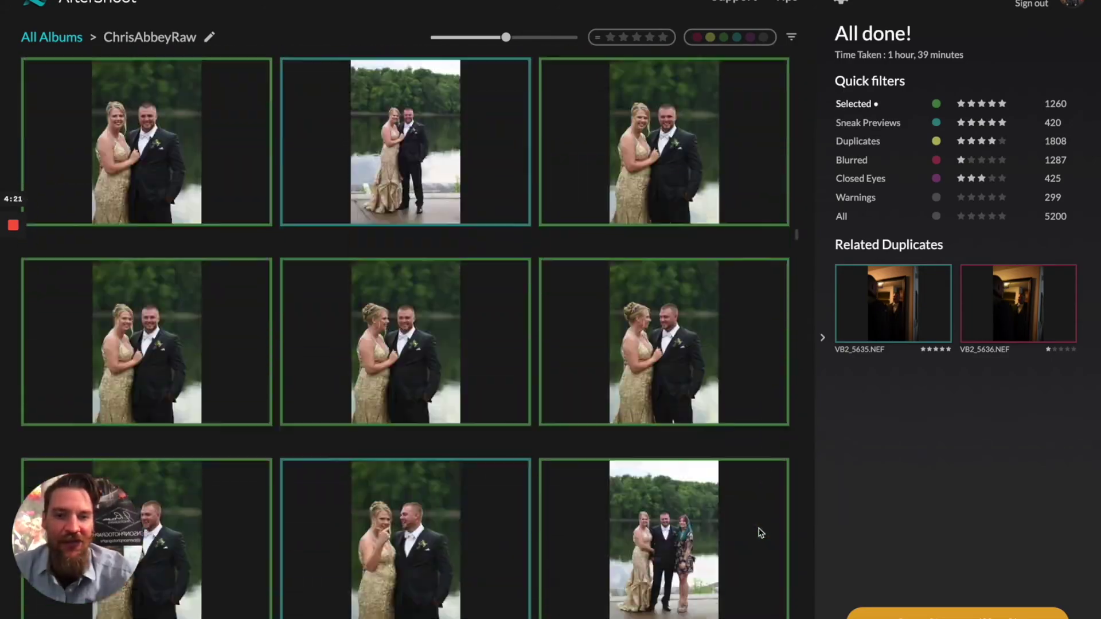
pyautogui.scroll(-1, 759, 532)
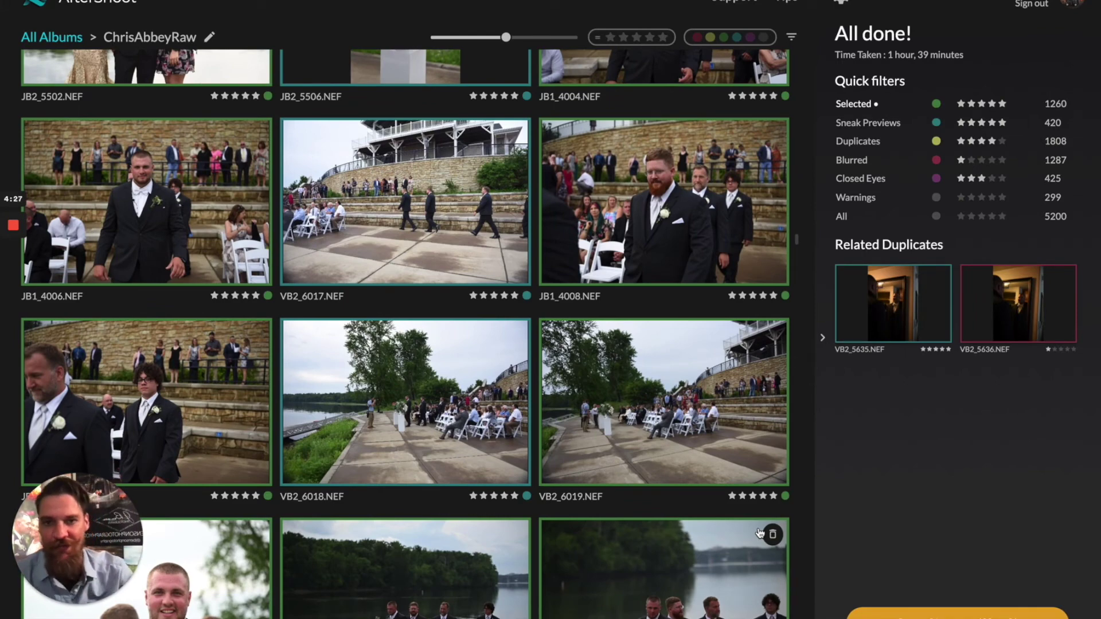
pyautogui.scroll(-20, 759, 533)
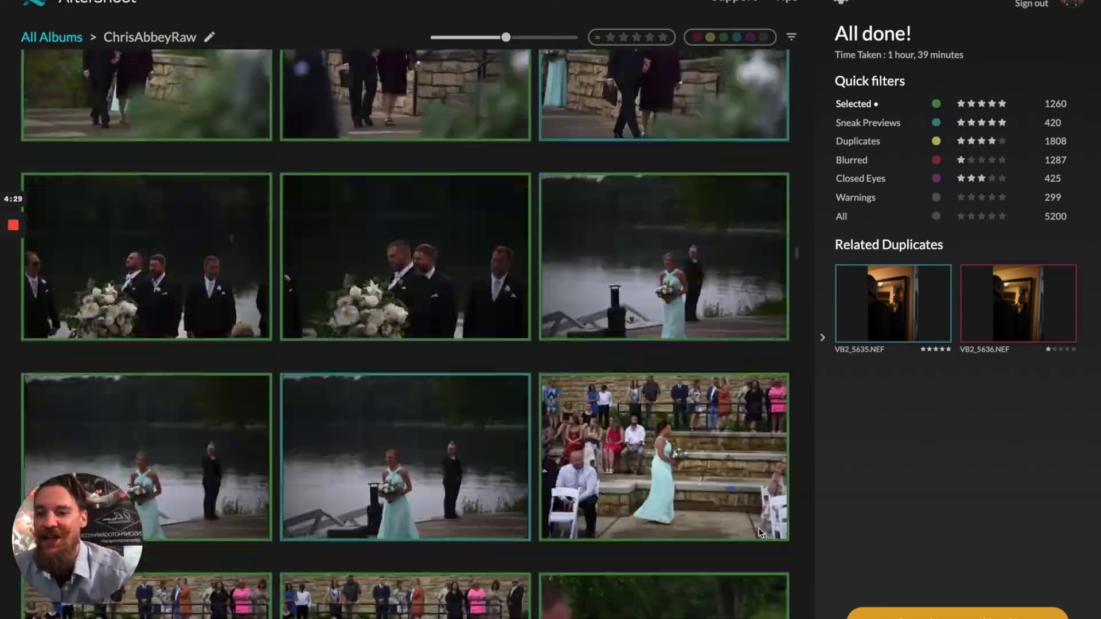
pyautogui.scroll(-20, 760, 533)
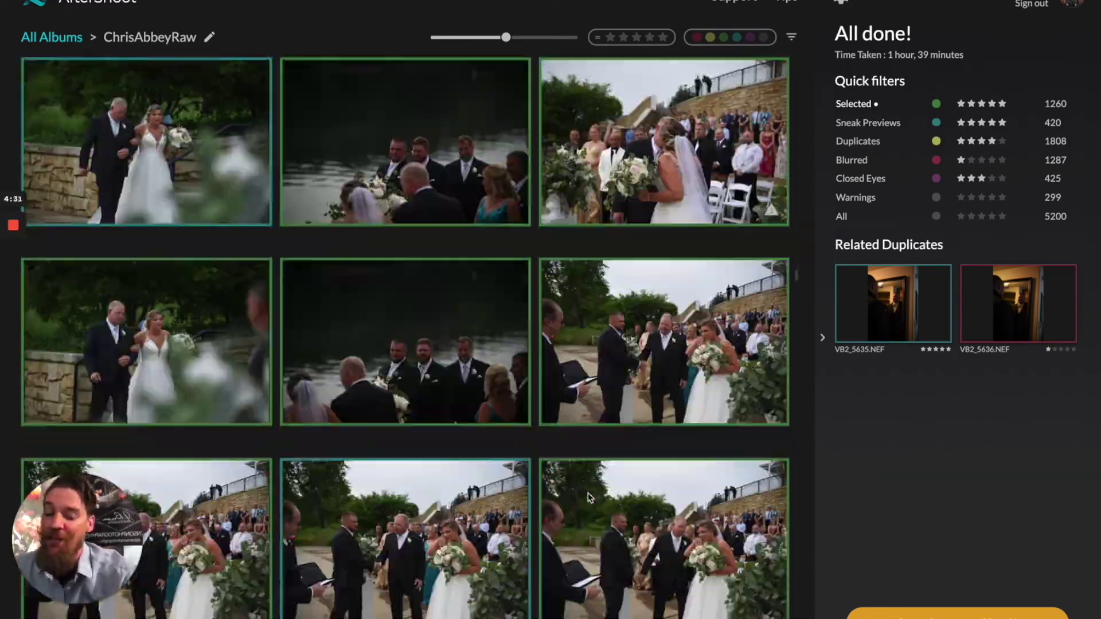
pyautogui.scroll(-20, 590, 498)
pyautogui.scroll(-2, 589, 498)
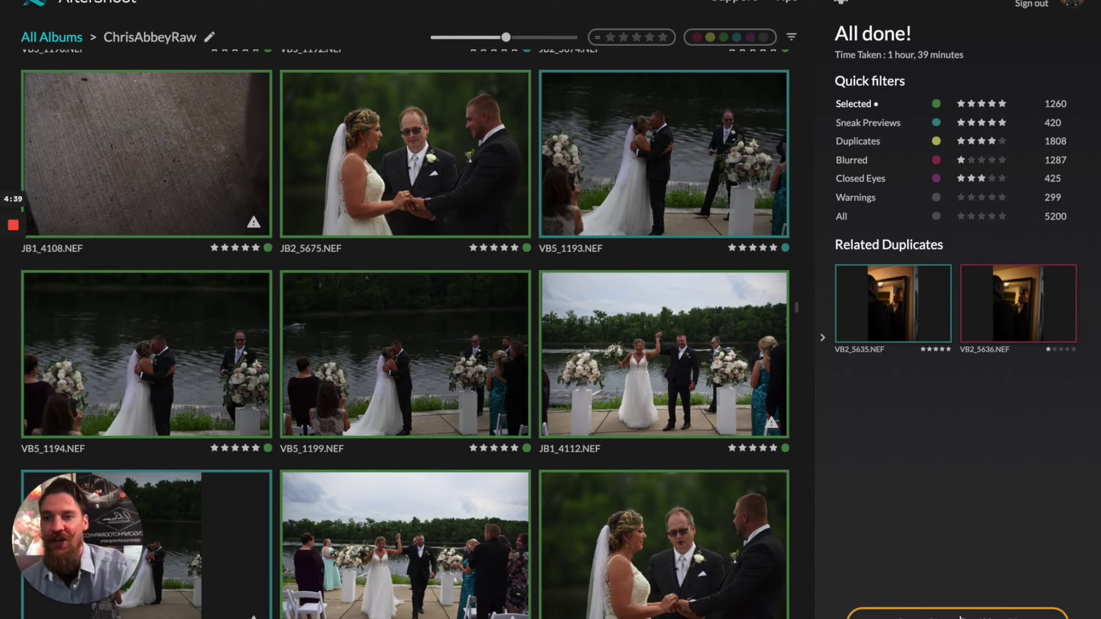
pyautogui.scroll(1, 126, 172)
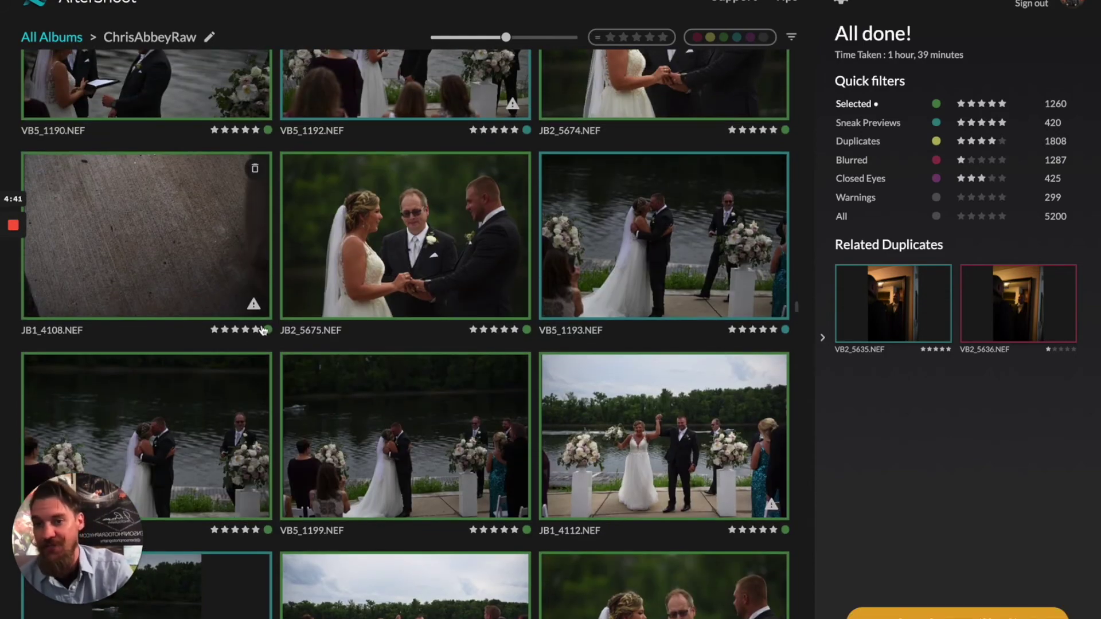
pyautogui.click(255, 169)
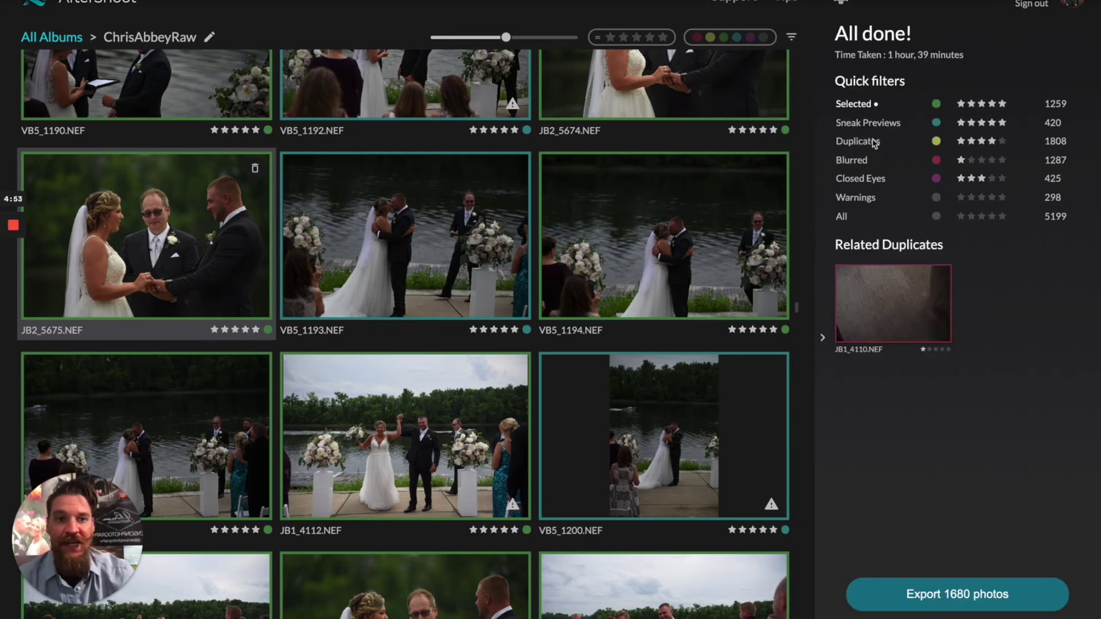
# View the shortcut Preferences, then exit to the All Albums overview of 29 albums
pyautogui.click(841, 1)
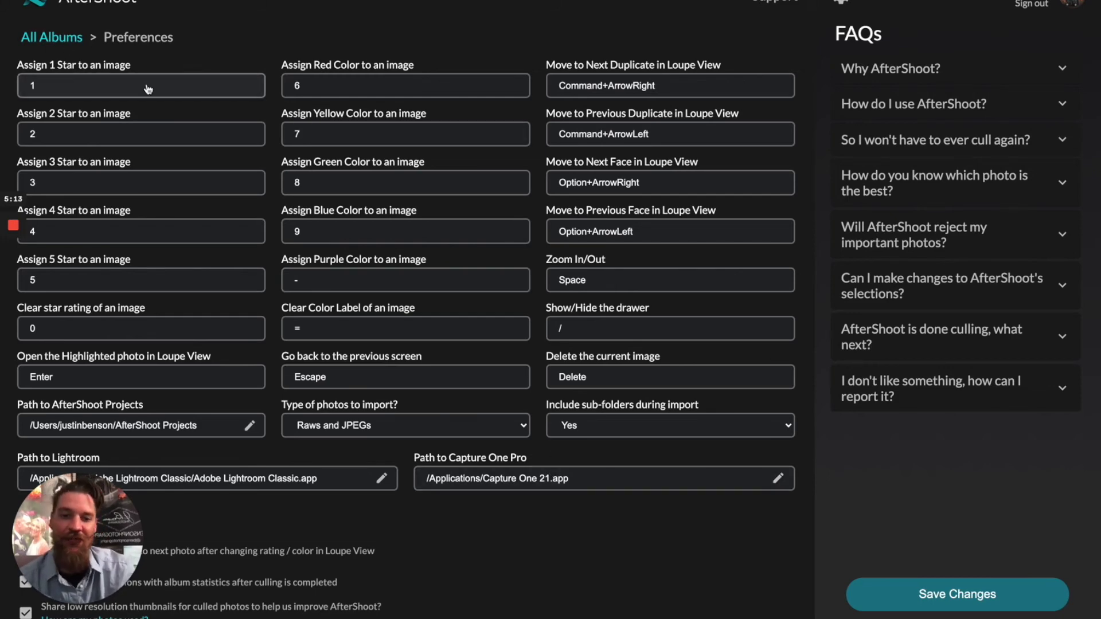
pyautogui.press('Escape')
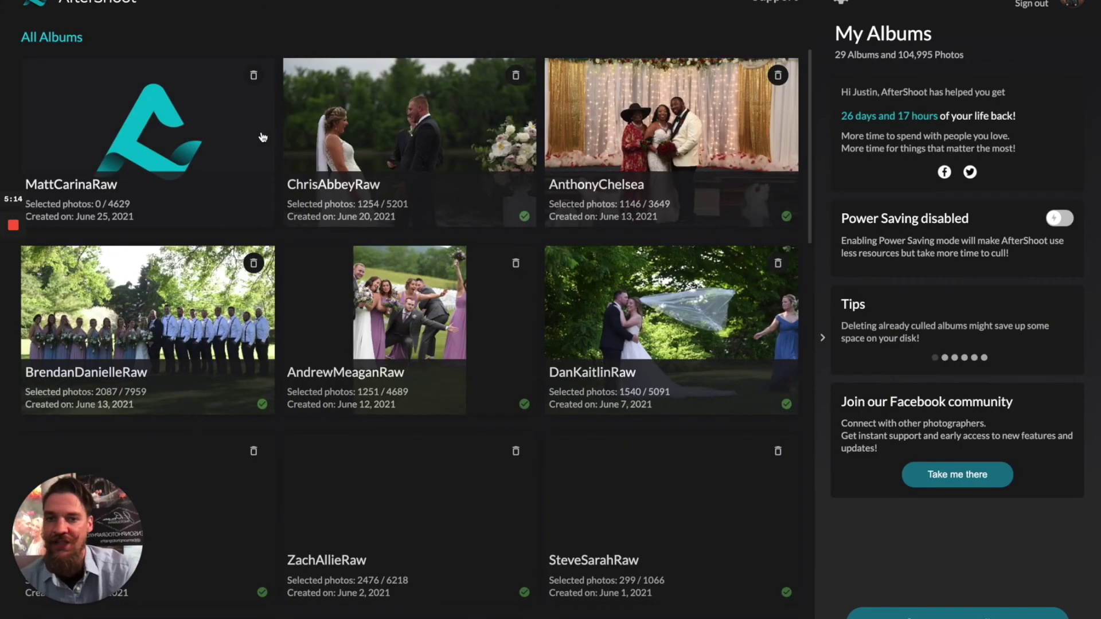
# Reopen ChrisAbbeyRaw, browse its grid, and dismiss the Choose your thresholds dialog unchanged
pyautogui.click(391, 141)
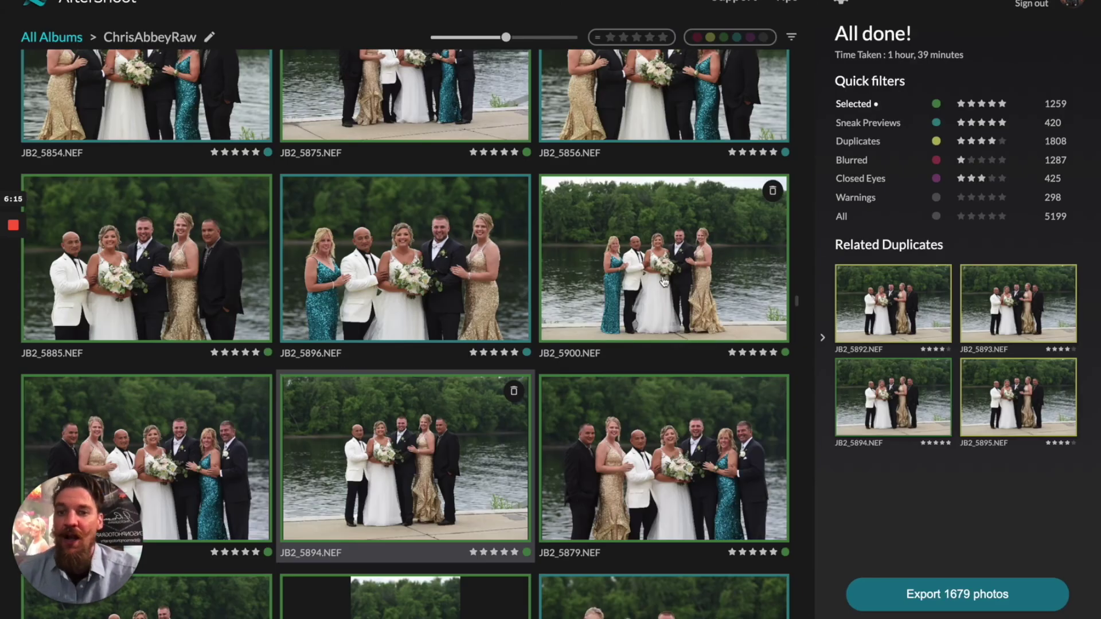
pyautogui.scroll(-5, 663, 278)
pyautogui.scroll(-15, 663, 280)
pyautogui.scroll(-10, 664, 281)
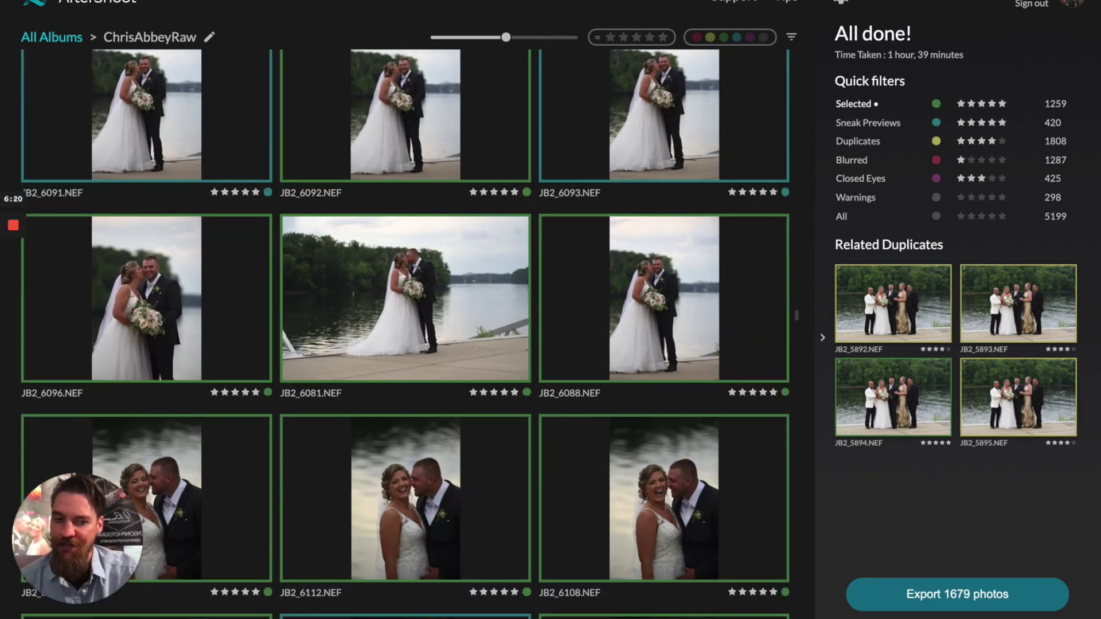
pyautogui.click(957, 594)
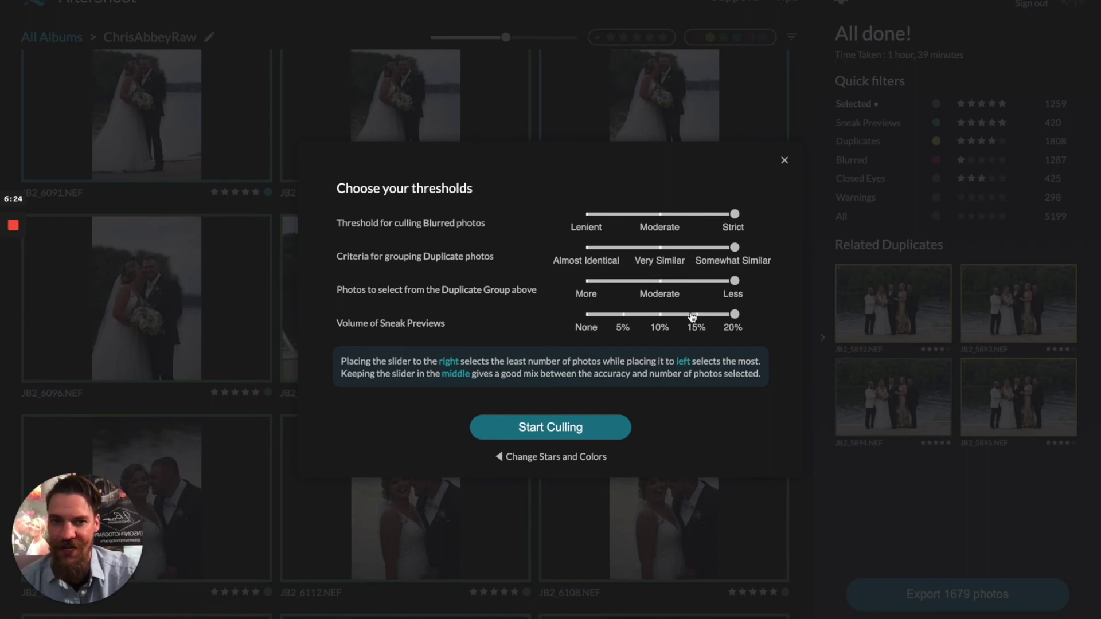
pyautogui.click(784, 161)
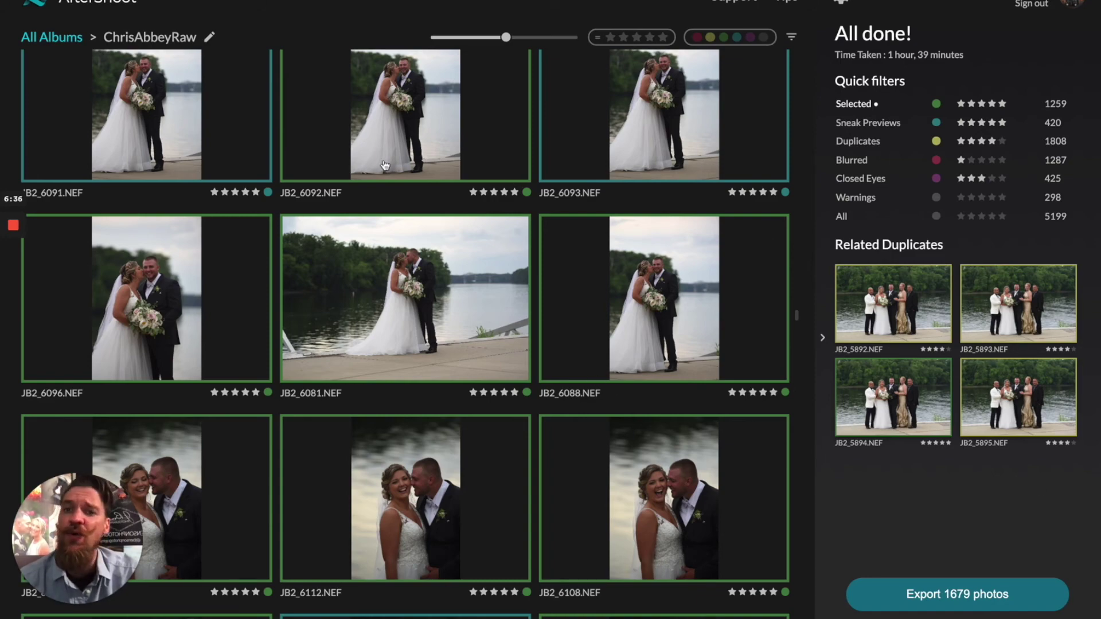
# Open the export options for all 1679 photos in the album
pyautogui.scroll(10, 538, 259)
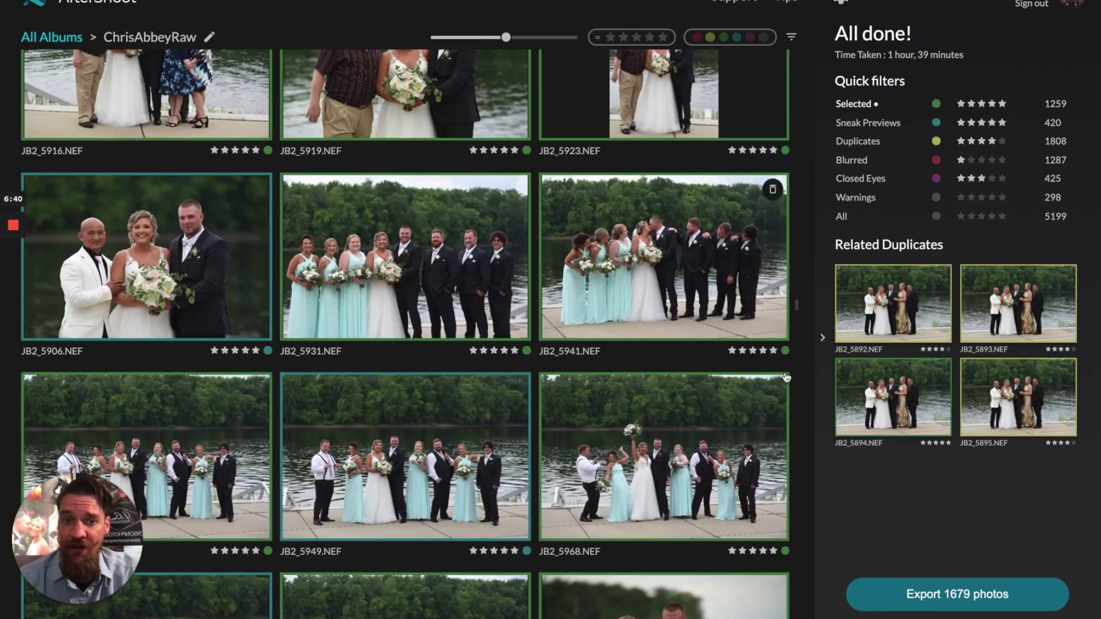
pyautogui.click(950, 599)
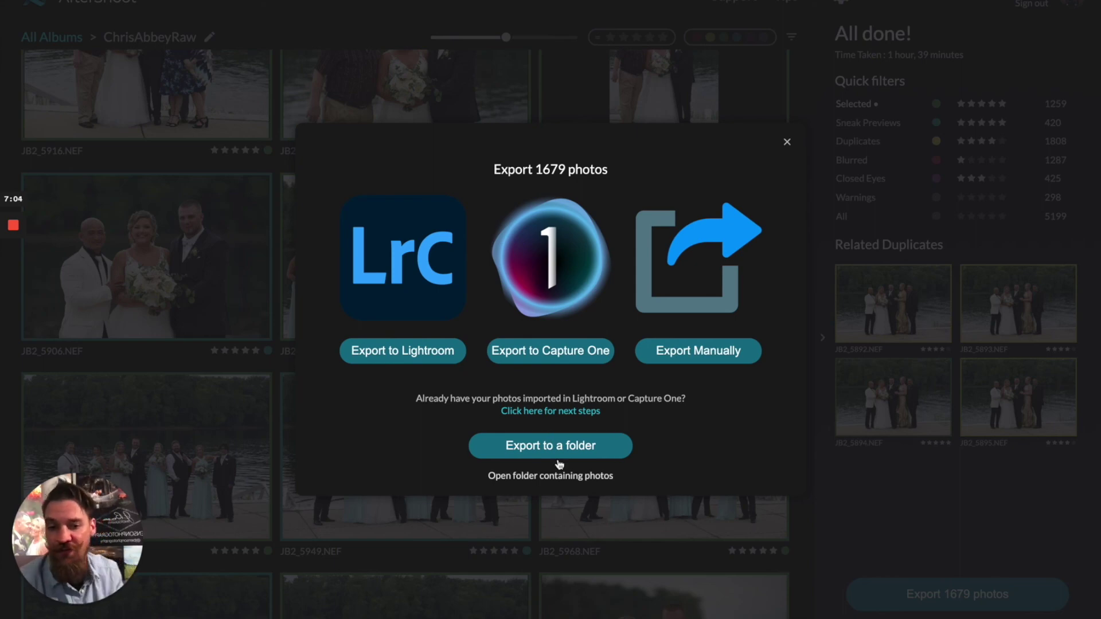
# Choose folder export, moving Selected and Sneak Previews photos into ChrisAbbeyRaw
pyautogui.click(565, 444)
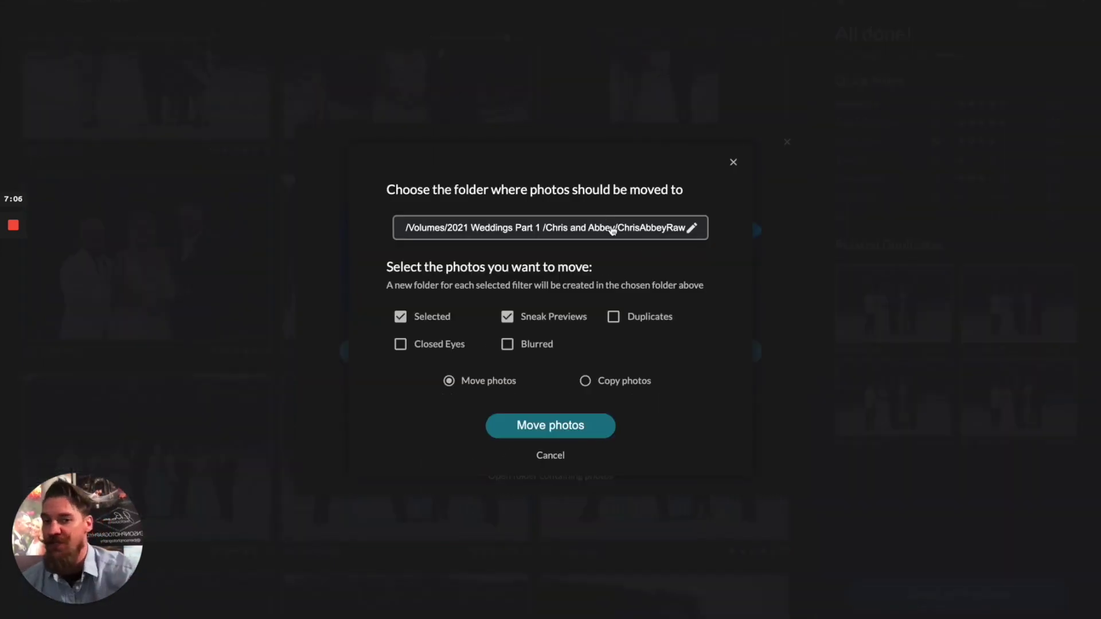